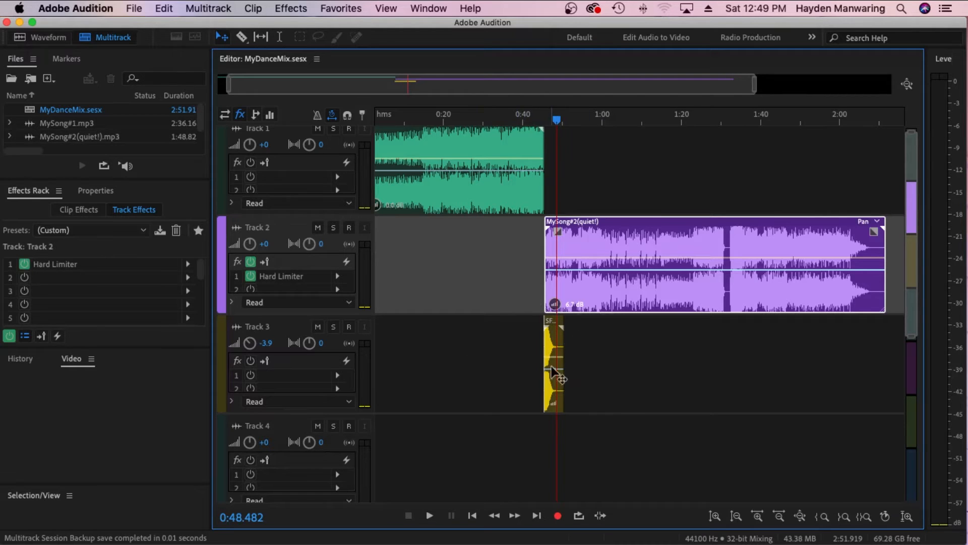
Delete all empty tracks from the multitrack session, keeping the two song tracks, the sound-effect track and the Master.
{"action": "left_click", "coordinate": [501, 145]}
{"action": "left_click", "coordinate": [612, 260]}
{"action": "scroll", "coordinate": [443, 341], "scroll_direction": "down", "scroll_amount": 10}
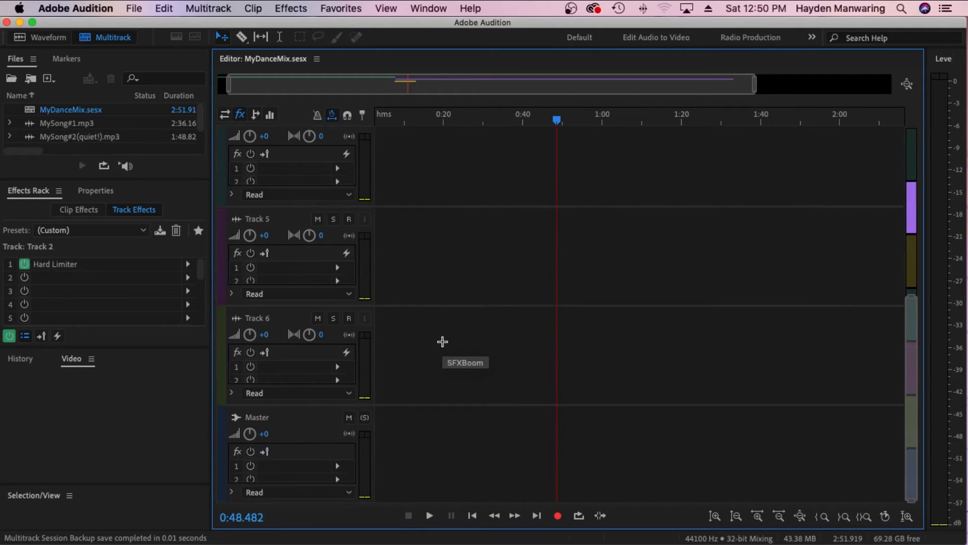
{"action": "left_click", "coordinate": [422, 331]}
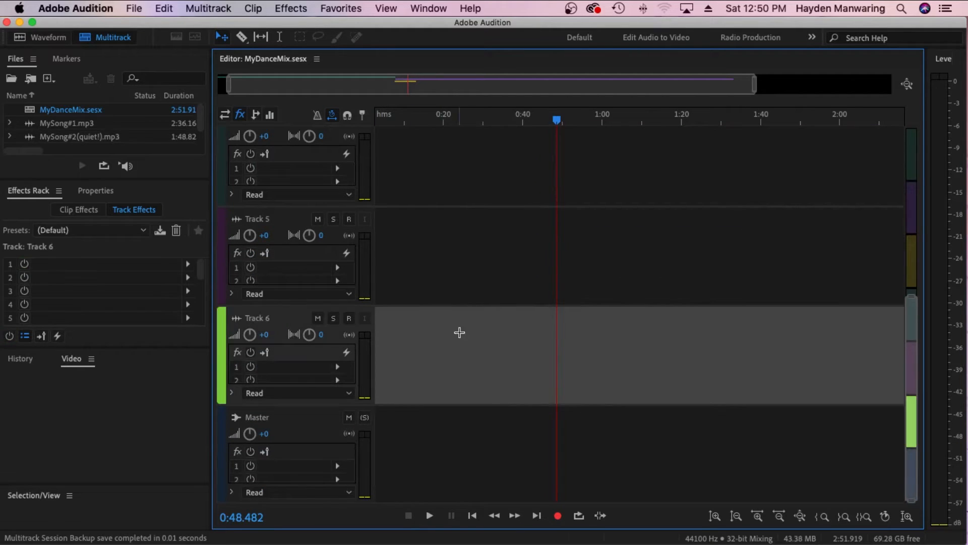
{"action": "right_click", "coordinate": [498, 339]}
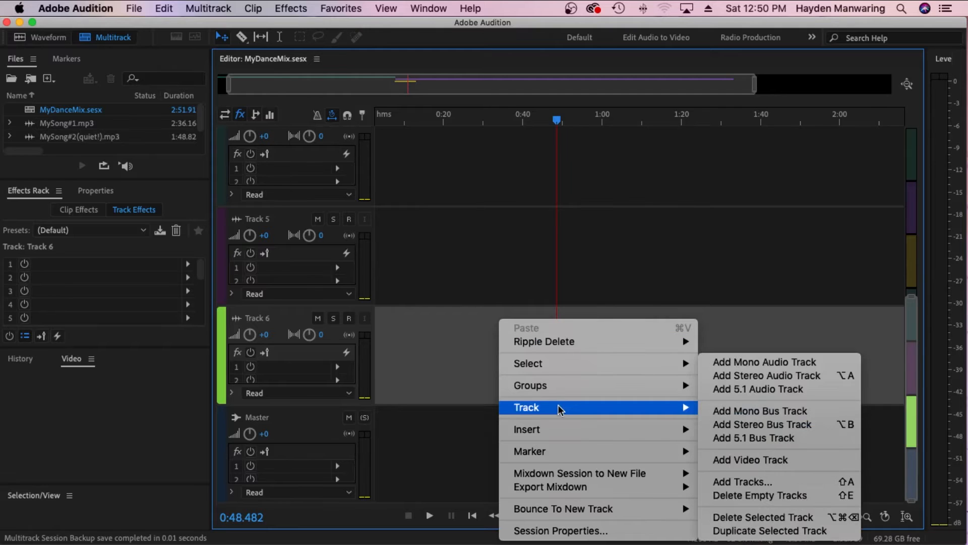
{"action": "left_click", "coordinate": [407, 344]}
{"action": "right_click", "coordinate": [534, 347]}
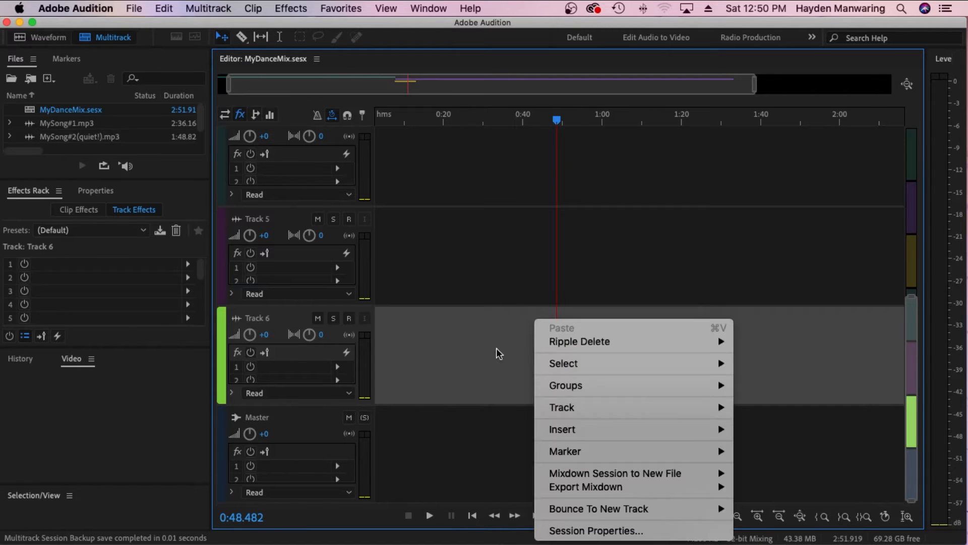
{"action": "left_click", "coordinate": [474, 347]}
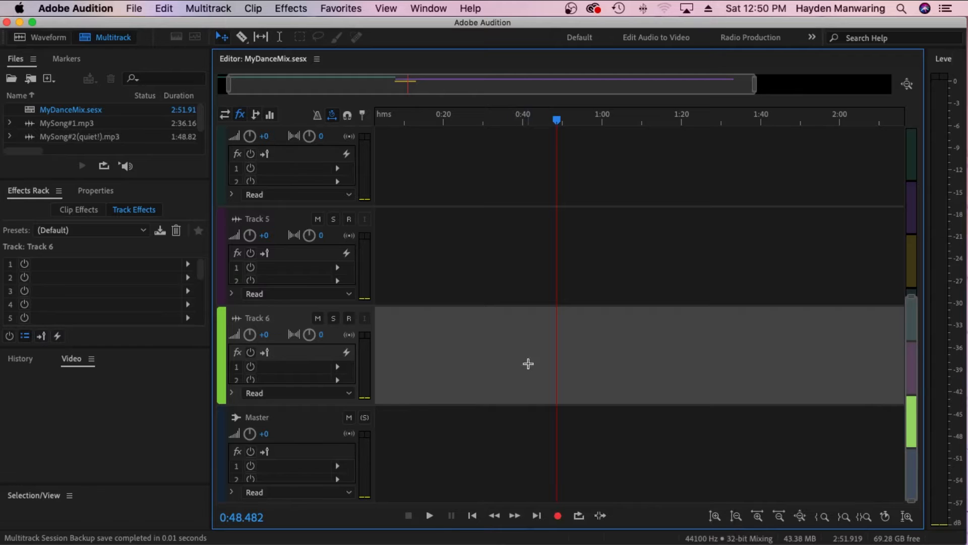
{"action": "right_click", "coordinate": [507, 350]}
{"action": "mouse_move", "coordinate": [568, 406]}
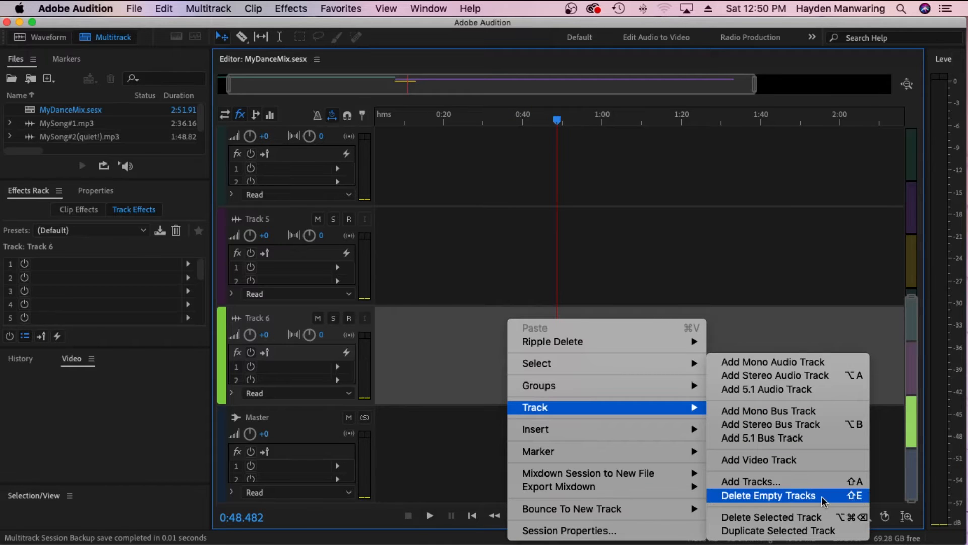
{"action": "left_click", "coordinate": [776, 494]}
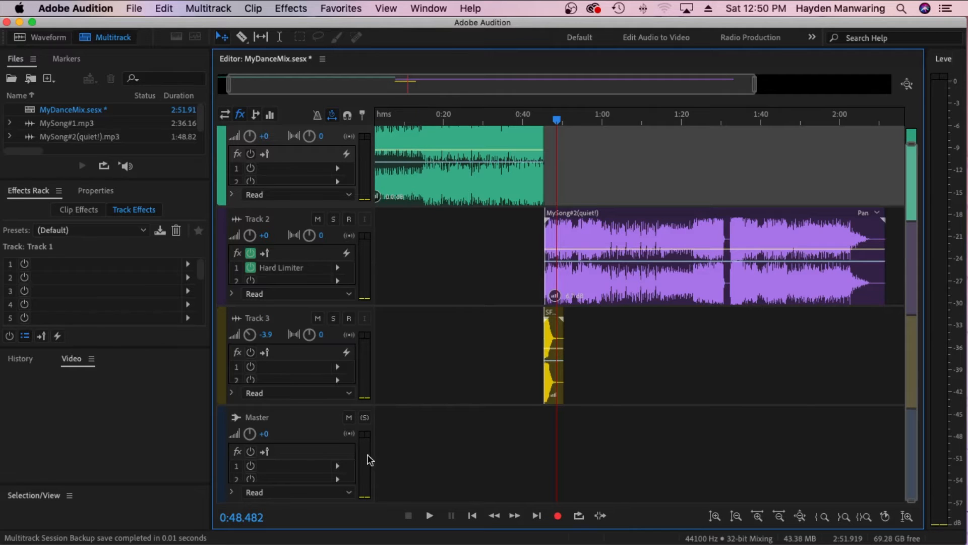
Play the mix from about 0:41 through the transition between the two songs to check the levels.
{"action": "scroll", "coordinate": [460, 386], "scroll_direction": "up", "scroll_amount": 1}
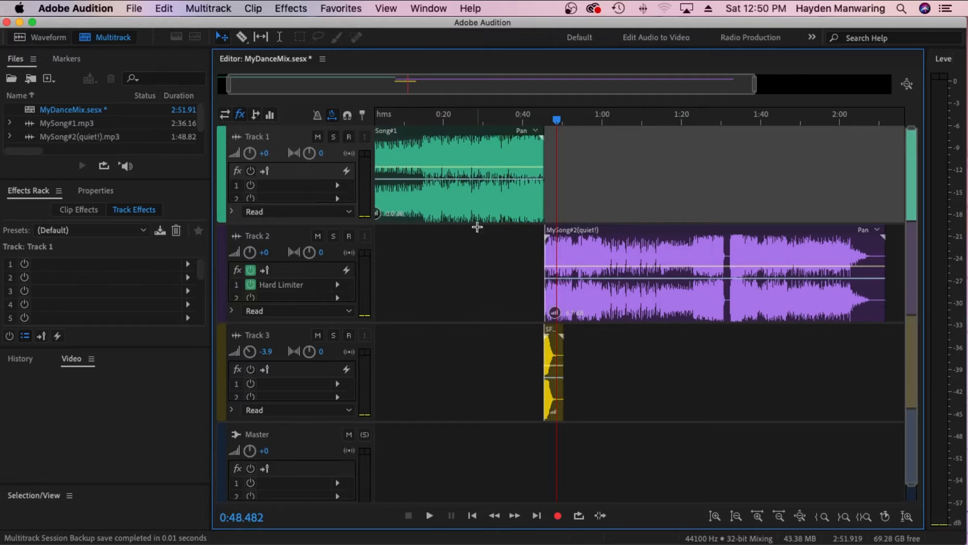
{"action": "scroll", "coordinate": [463, 379], "scroll_direction": "down", "scroll_amount": 1}
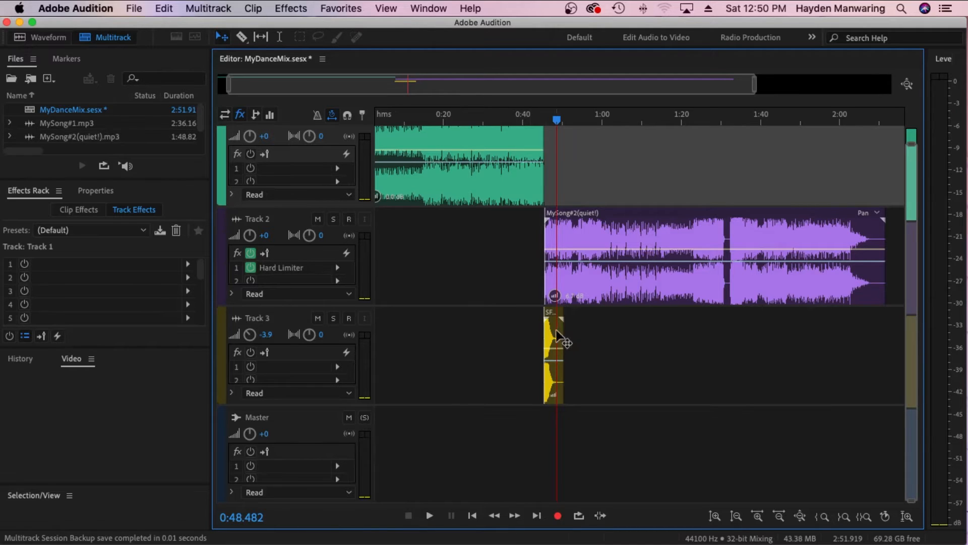
{"action": "left_click", "coordinate": [527, 119]}
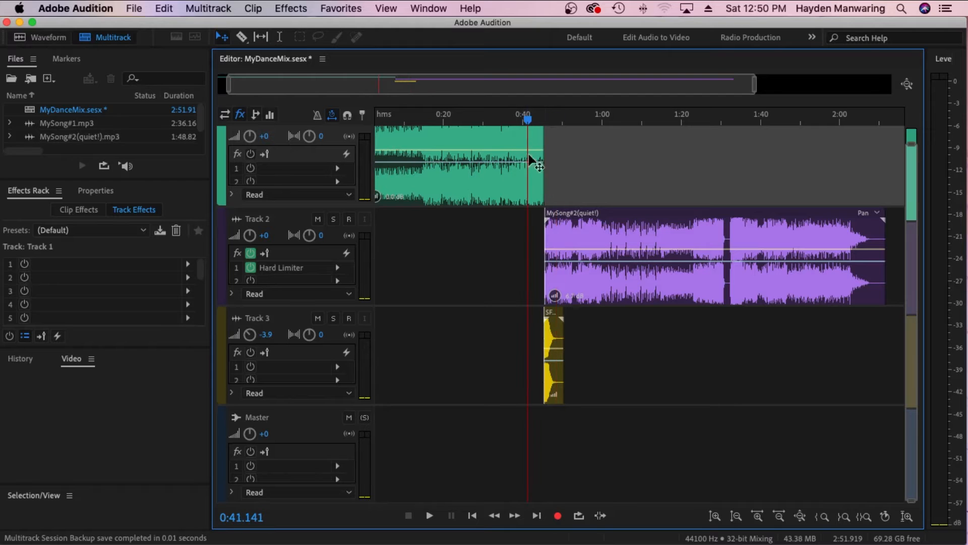
{"action": "scroll", "coordinate": [514, 239], "scroll_direction": "up", "scroll_amount": 2}
{"action": "scroll", "coordinate": [514, 239], "scroll_direction": "down", "scroll_amount": 2}
{"action": "key", "text": "space"}
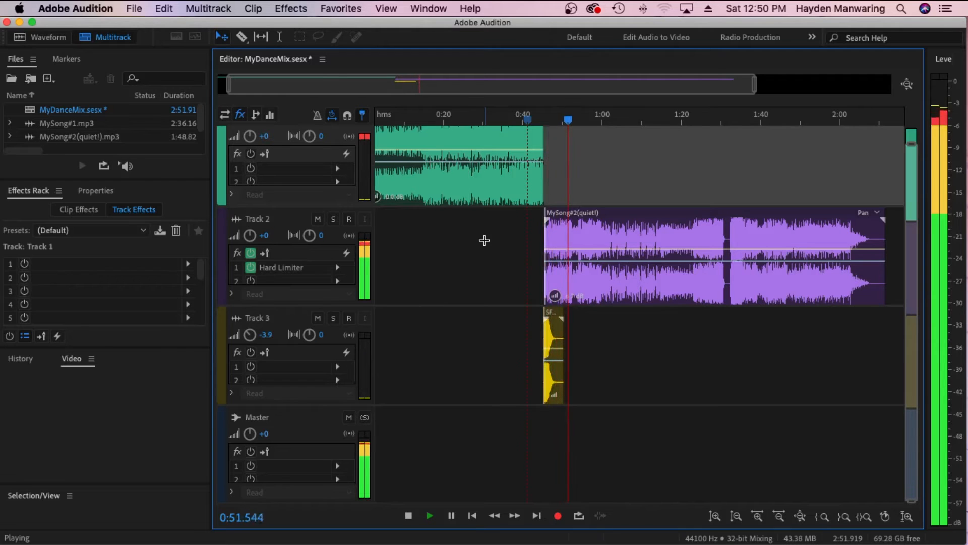
{"action": "key", "text": "space"}
Clear Track 1's clipping indicator and lower the track's volume to -0.3 dB.
{"action": "scroll", "coordinate": [461, 232], "scroll_direction": "up", "scroll_amount": 1}
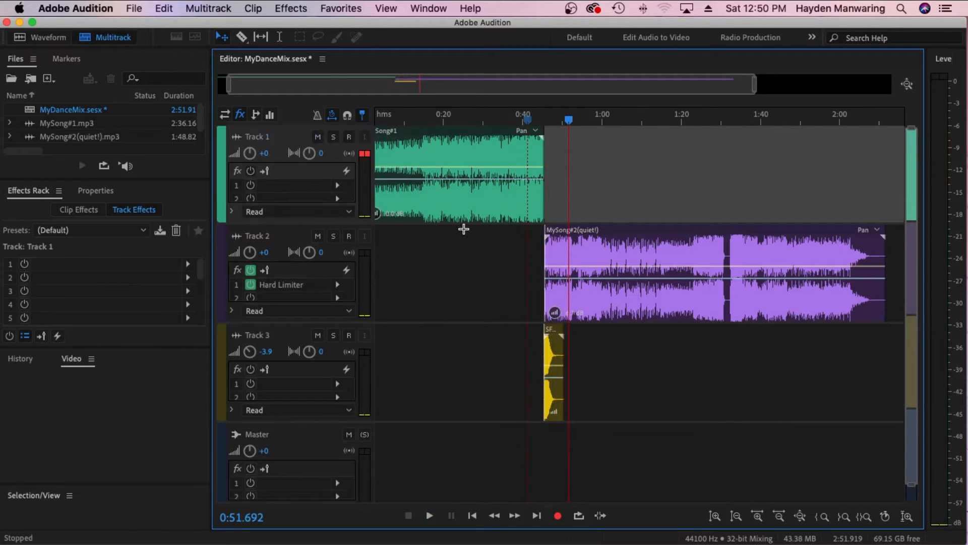
{"action": "left_click", "coordinate": [363, 154]}
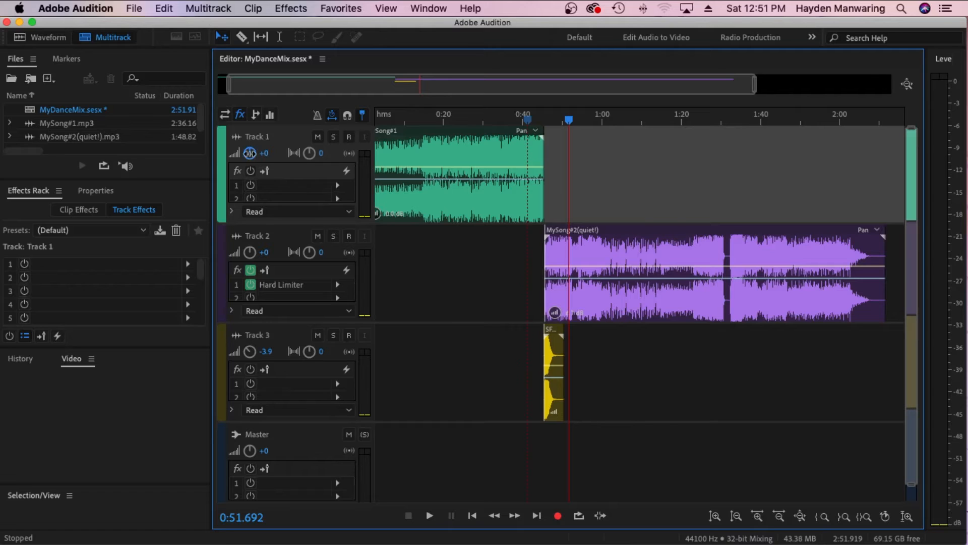
{"action": "left_click_drag", "start_coordinate": [250, 153], "coordinate": [251, 155]}
Raise Track 2's volume to +1.5 dB and set Track 3's volume to -0.6 dB.
{"action": "left_click", "coordinate": [457, 233]}
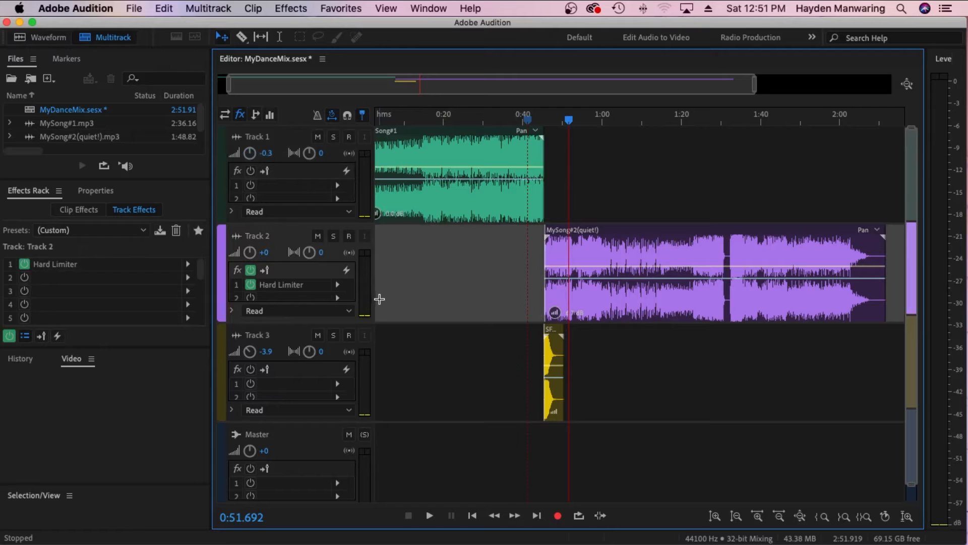
{"action": "scroll", "coordinate": [439, 305], "scroll_direction": "down", "scroll_amount": 2}
{"action": "scroll", "coordinate": [439, 305], "scroll_direction": "up", "scroll_amount": 2}
{"action": "scroll", "coordinate": [438, 306], "scroll_direction": "down", "scroll_amount": 2}
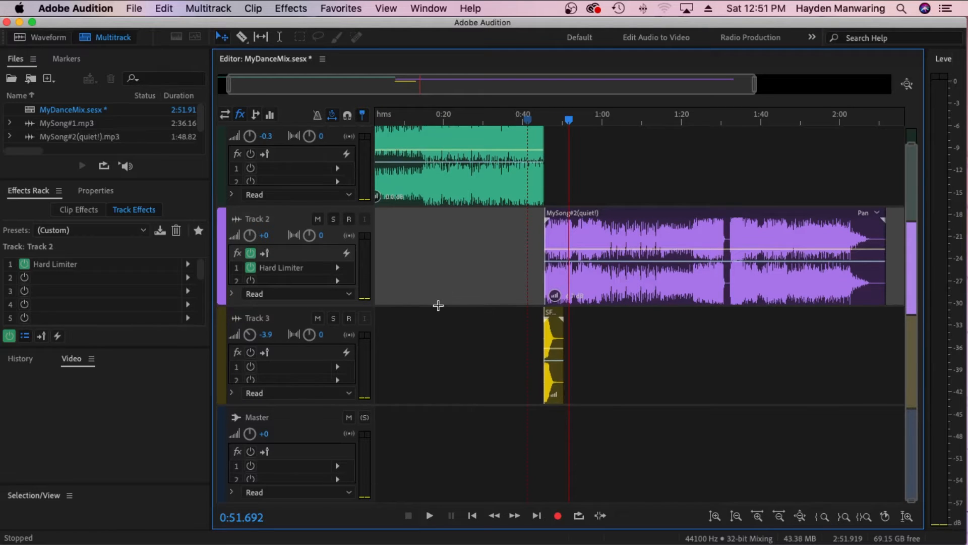
{"action": "left_click", "coordinate": [455, 310]}
{"action": "scroll", "coordinate": [456, 308], "scroll_direction": "up", "scroll_amount": 2}
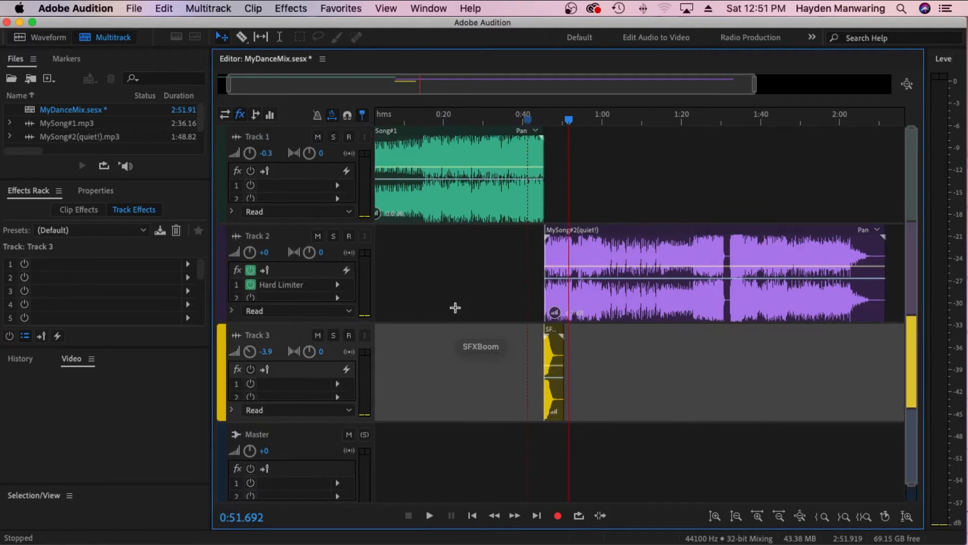
{"action": "left_click", "coordinate": [451, 294]}
{"action": "left_click_drag", "start_coordinate": [251, 255], "coordinate": [251, 247]}
{"action": "left_click_drag", "start_coordinate": [250, 352], "coordinate": [250, 327]}
{"action": "scroll", "coordinate": [453, 327], "scroll_direction": "down", "scroll_amount": 2}
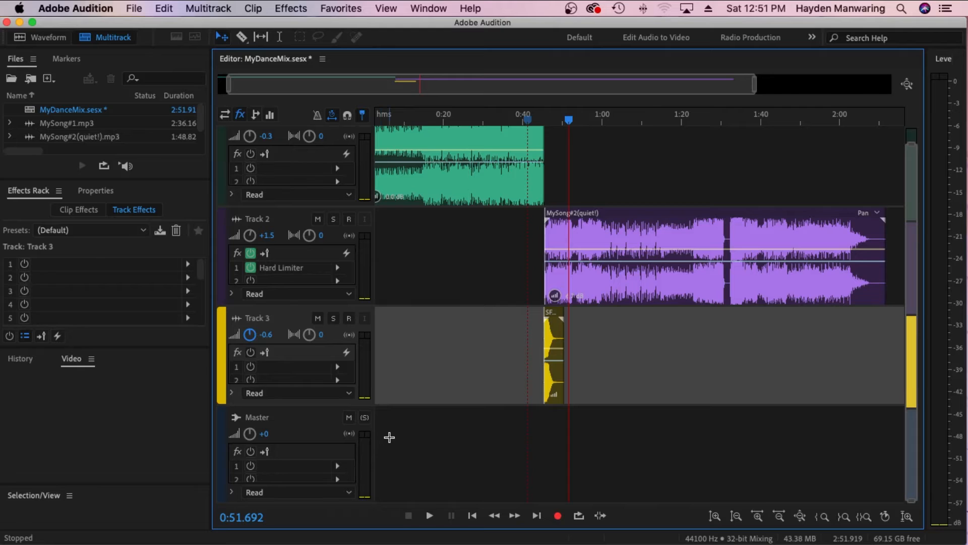
{"action": "scroll", "coordinate": [444, 372], "scroll_direction": "left", "scroll_amount": 1}
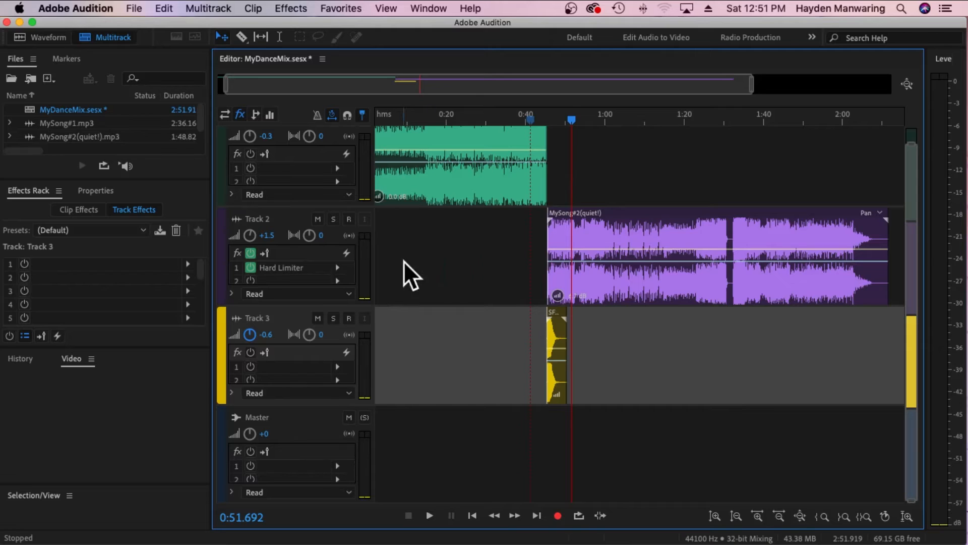
{"action": "left_click", "coordinate": [365, 436]}
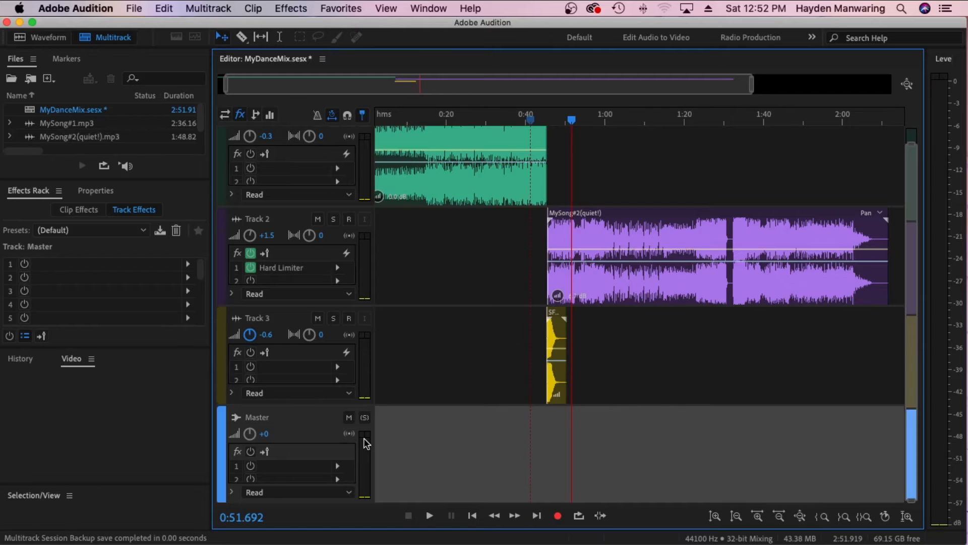
{"action": "left_click", "coordinate": [336, 466]}
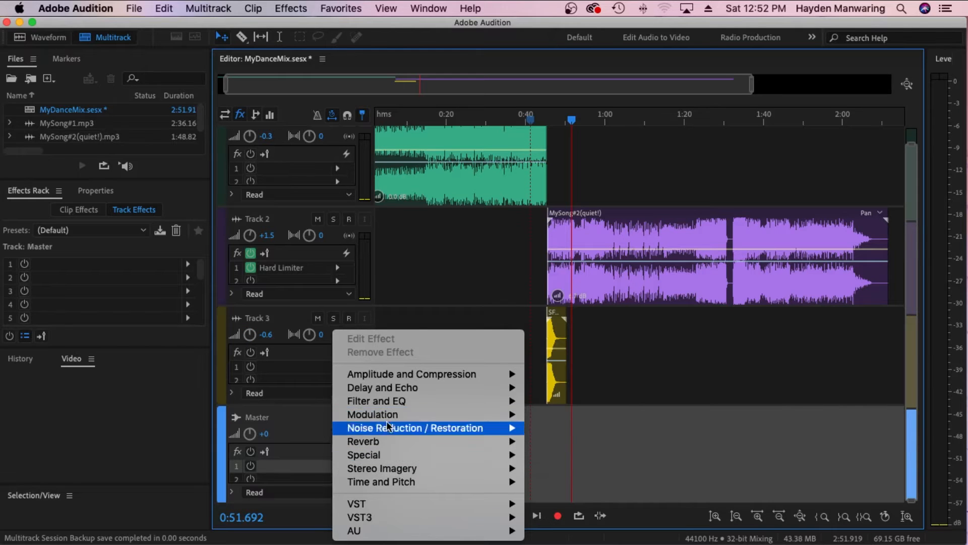
{"action": "mouse_move", "coordinate": [387, 418]}
{"action": "left_click", "coordinate": [301, 468]}
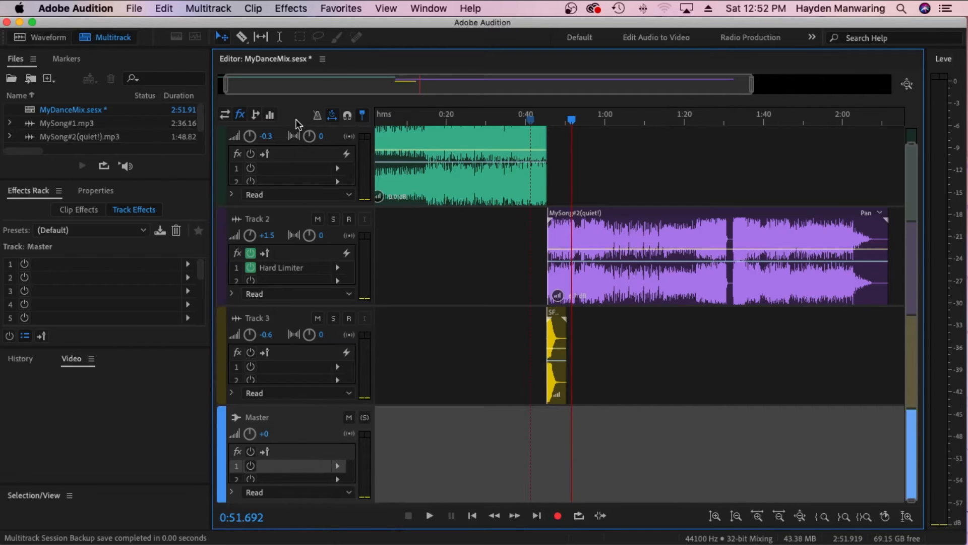
{"action": "left_click", "coordinate": [226, 114]}
{"action": "left_click", "coordinate": [240, 114]}
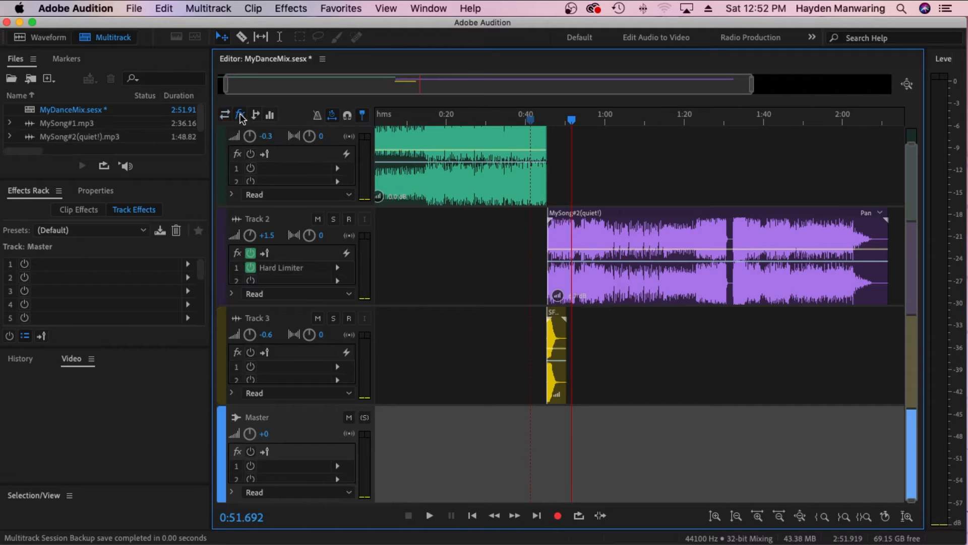
Add a Hard Limiter in the second effect slot of the Master track and set it to True Peak.
{"action": "left_click", "coordinate": [337, 477]}
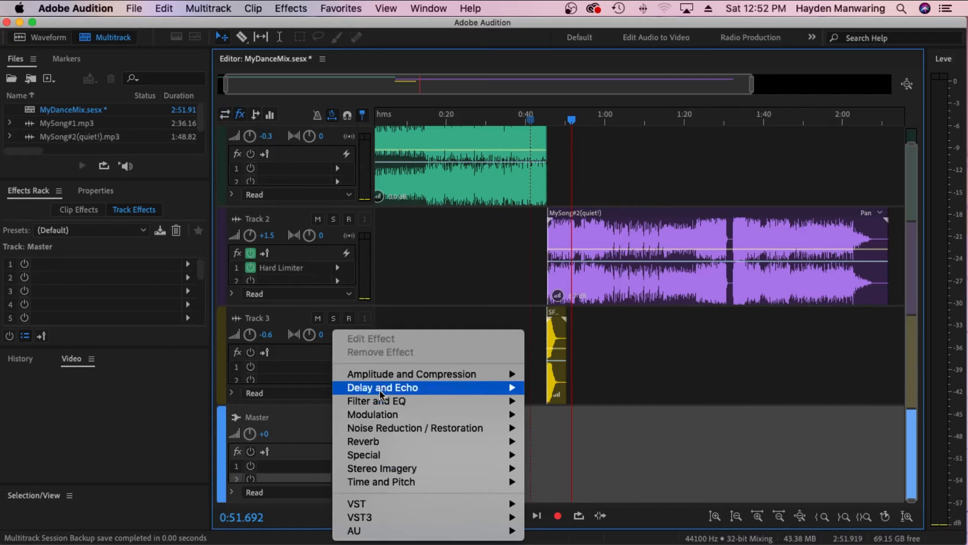
{"action": "mouse_move", "coordinate": [382, 374]}
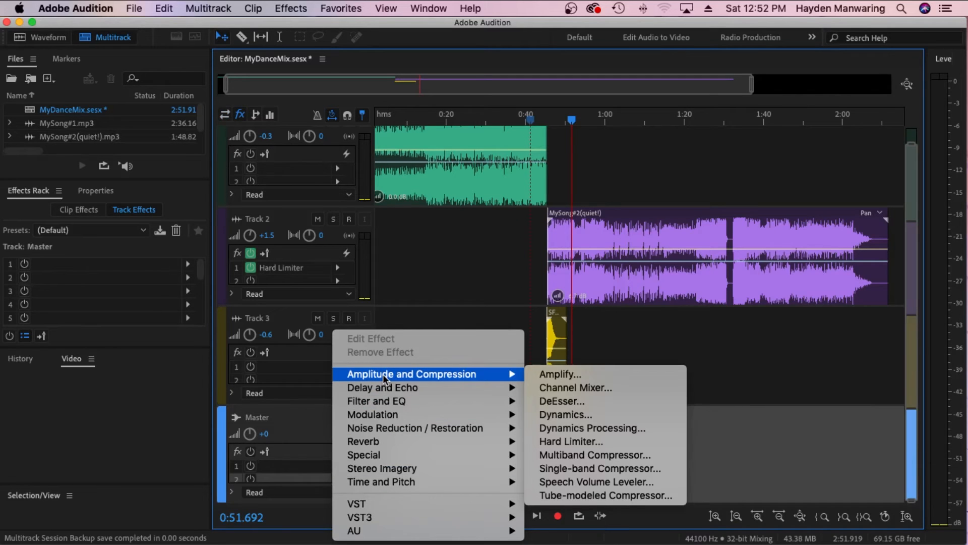
{"action": "left_click", "coordinate": [587, 442]}
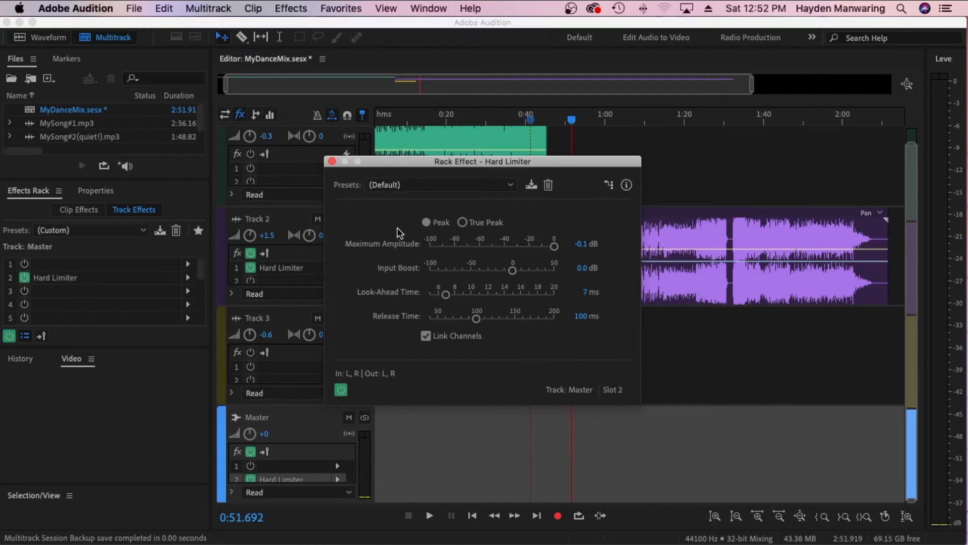
{"action": "left_click", "coordinate": [462, 223]}
{"action": "left_click", "coordinate": [332, 161]}
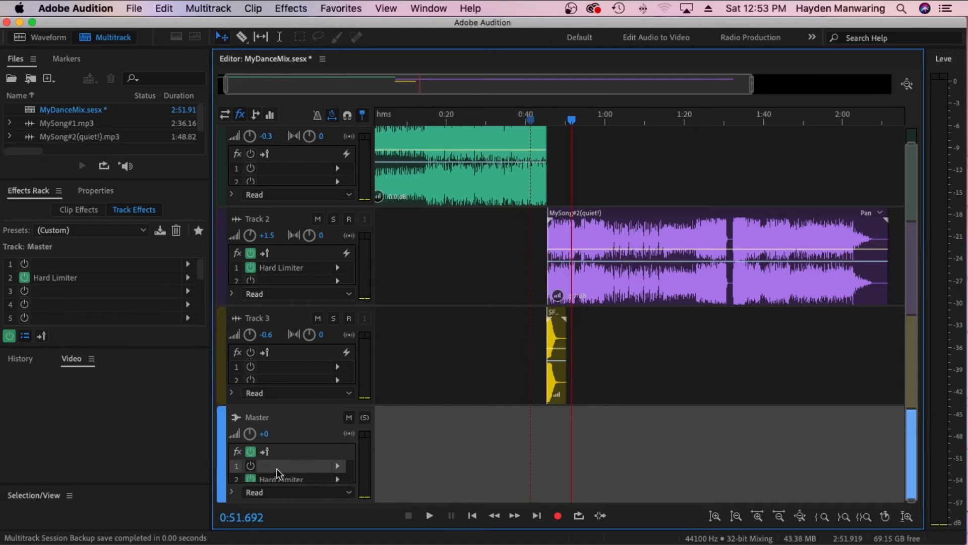
Add the Mastering effect in the Master track's first slot and raise its Exciter amount slightly.
{"action": "left_click", "coordinate": [339, 468]}
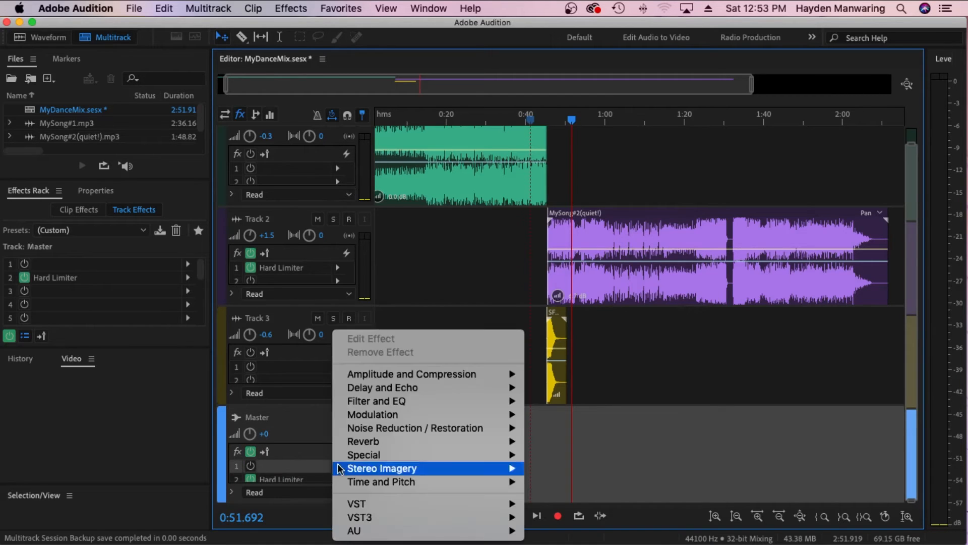
{"action": "mouse_move", "coordinate": [374, 453]}
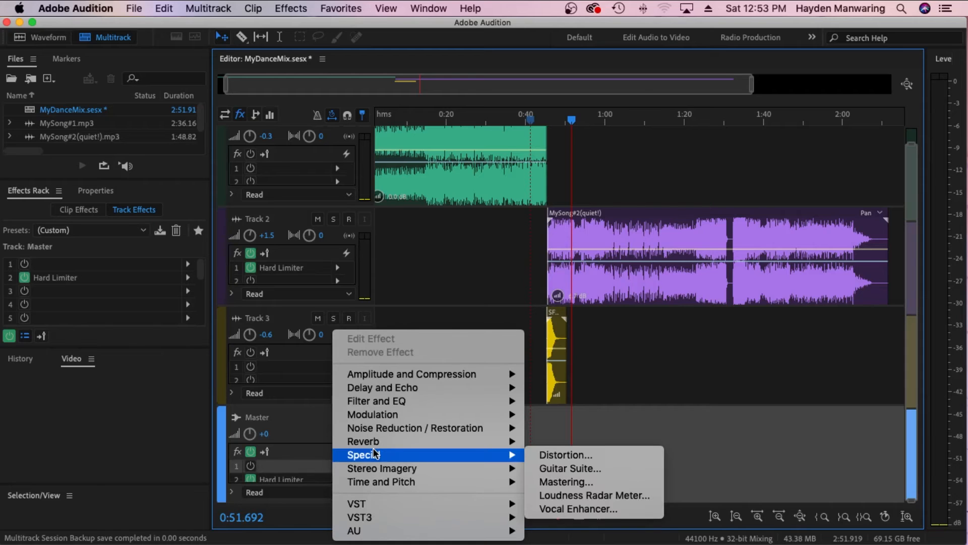
{"action": "left_click", "coordinate": [552, 484]}
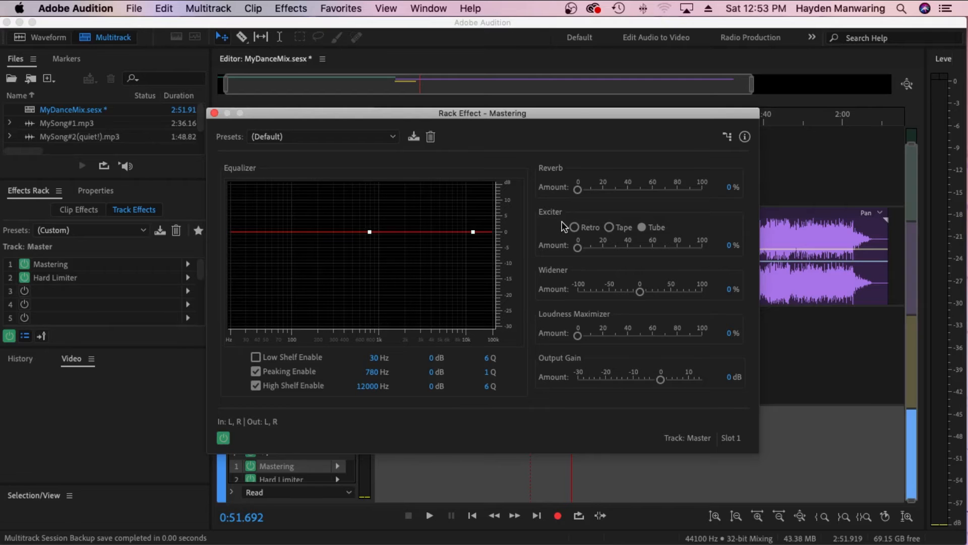
{"action": "left_click_drag", "start_coordinate": [396, 114], "coordinate": [500, 306]}
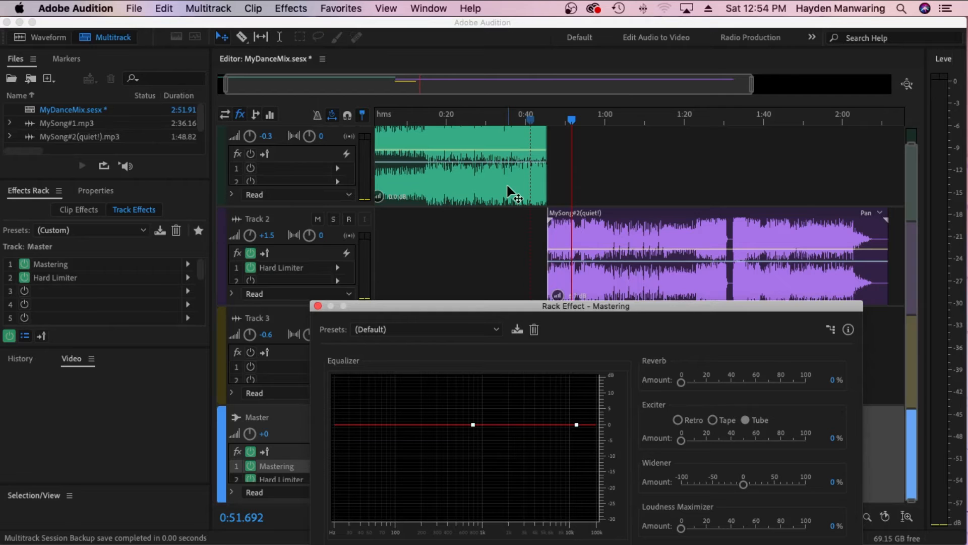
{"action": "left_click_drag", "start_coordinate": [571, 313], "coordinate": [521, 211]}
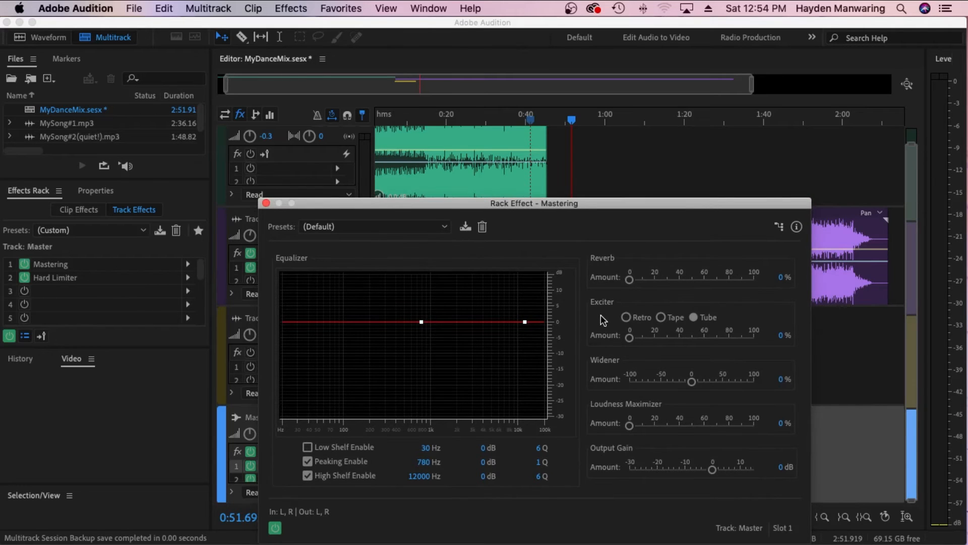
{"action": "left_click_drag", "start_coordinate": [630, 337], "coordinate": [639, 343]}
{"action": "key", "text": "super+w"}
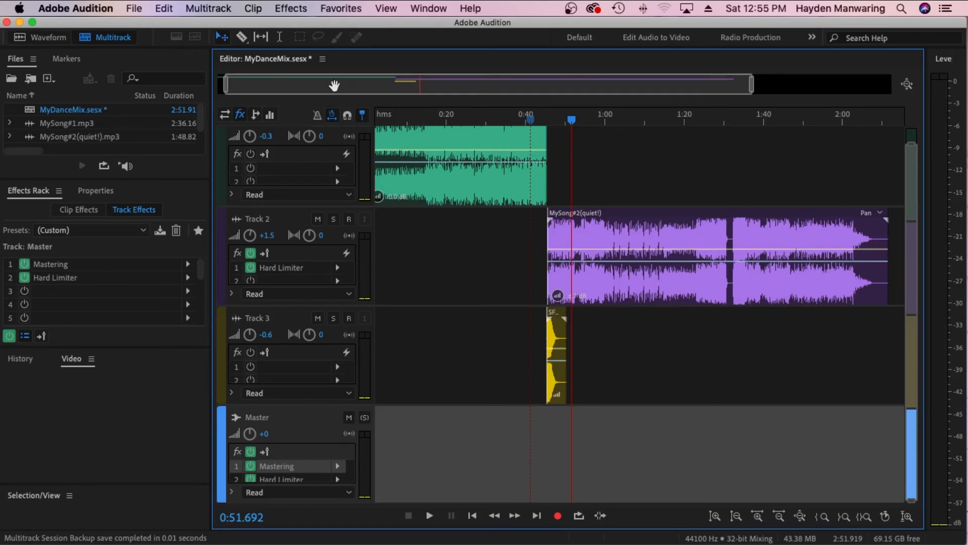
Make a time selection over the whole mix, from 0:00 to just past the end of the second song.
{"action": "left_click", "coordinate": [279, 37]}
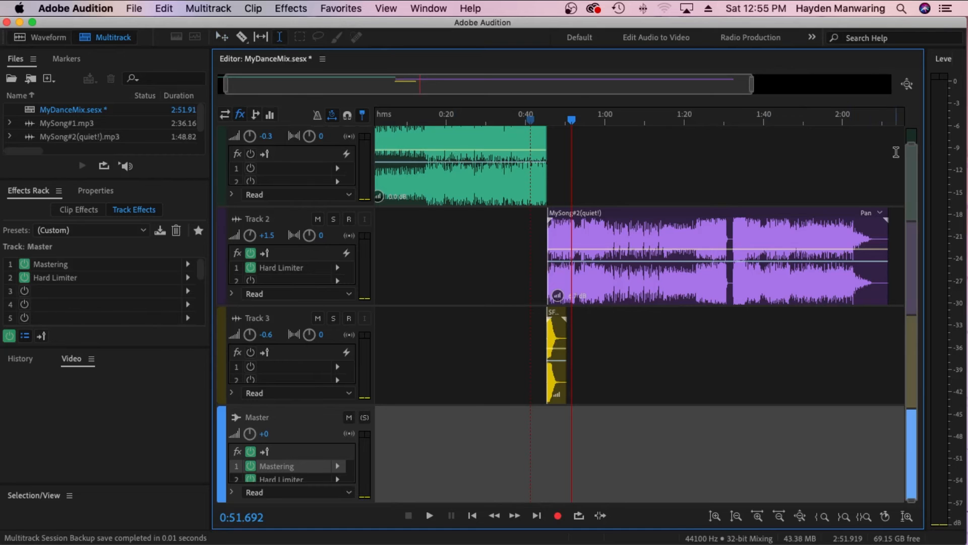
{"action": "left_click_drag", "start_coordinate": [894, 154], "coordinate": [362, 163]}
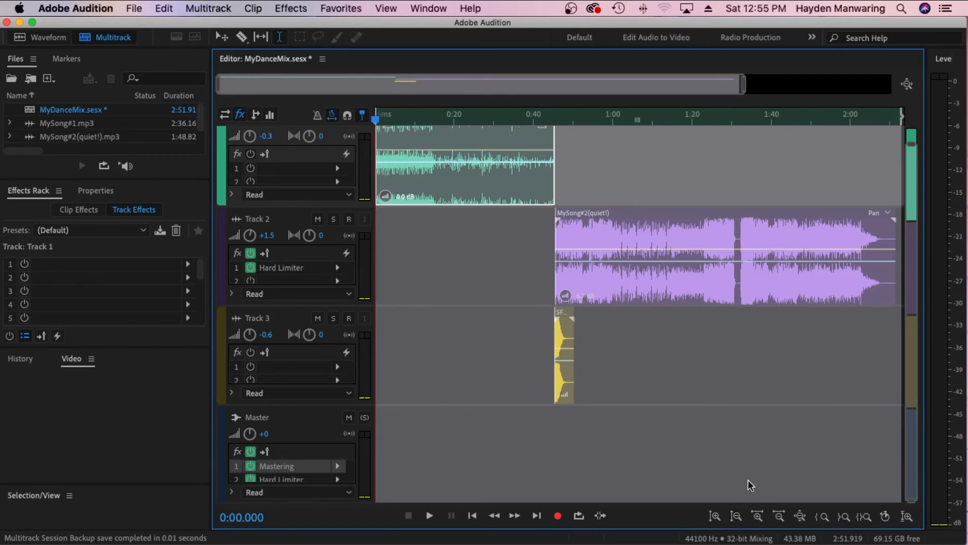
{"action": "left_click", "coordinate": [779, 516]}
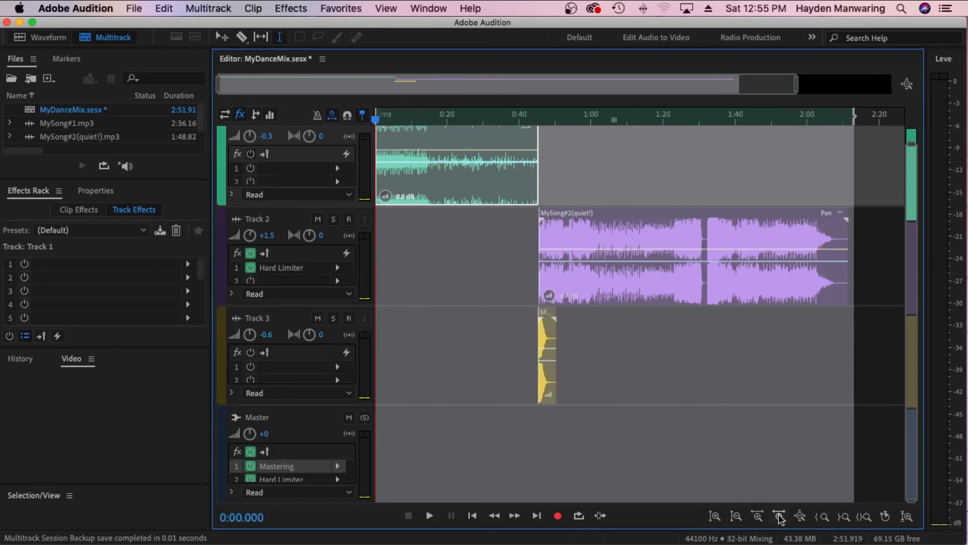
Trim the time selection to the end of the second song and open a multitrack mixdown export of that time selection.
{"action": "left_click", "coordinate": [855, 161]}
{"action": "mouse_move", "coordinate": [854, 117]}
{"action": "left_mouse_down"}
{"action": "mouse_move", "coordinate": [878, 118]}
{"action": "mouse_move", "coordinate": [850, 119]}
{"action": "left_mouse_up"}
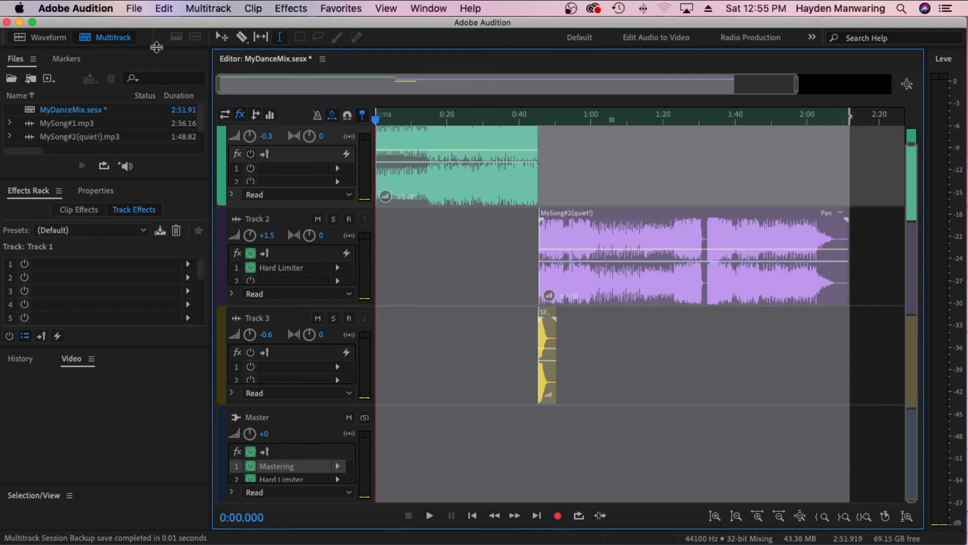
{"action": "left_click", "coordinate": [138, 9]}
{"action": "mouse_move", "coordinate": [218, 262]}
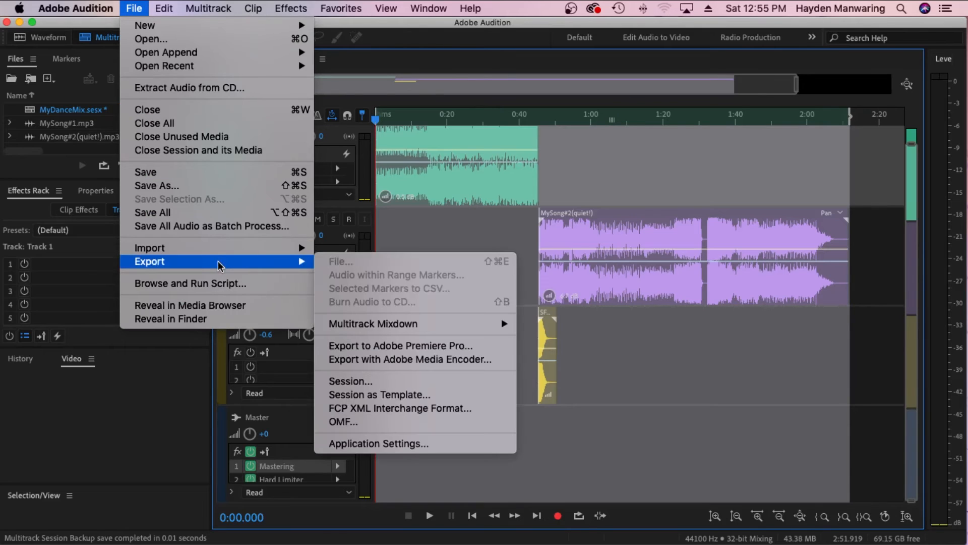
{"action": "mouse_move", "coordinate": [421, 328]}
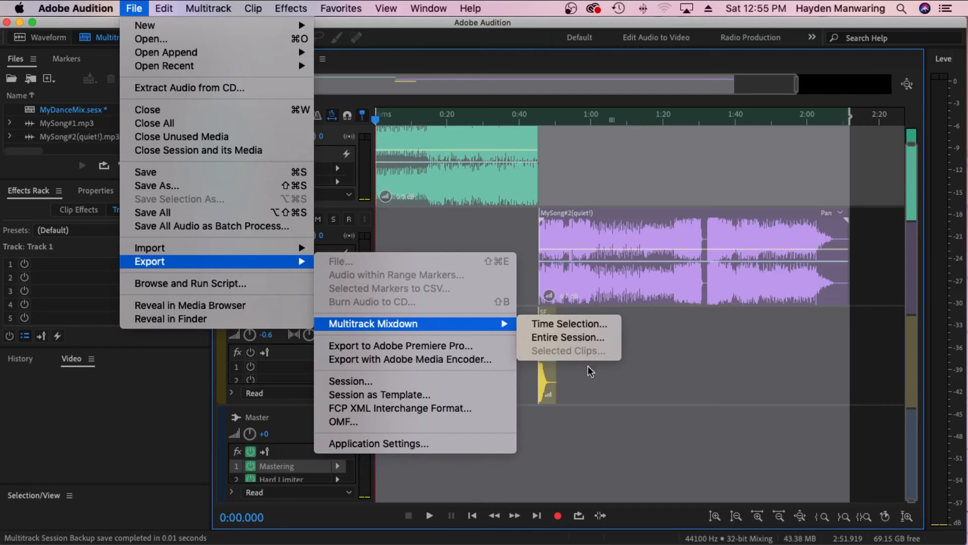
{"action": "left_click", "coordinate": [575, 324]}
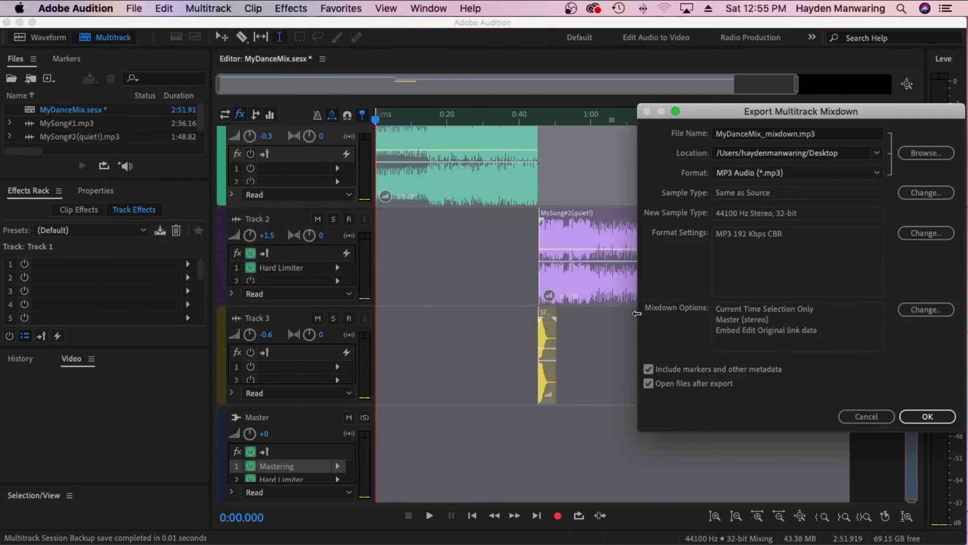
{"action": "left_click_drag", "start_coordinate": [748, 111], "coordinate": [483, 102]}
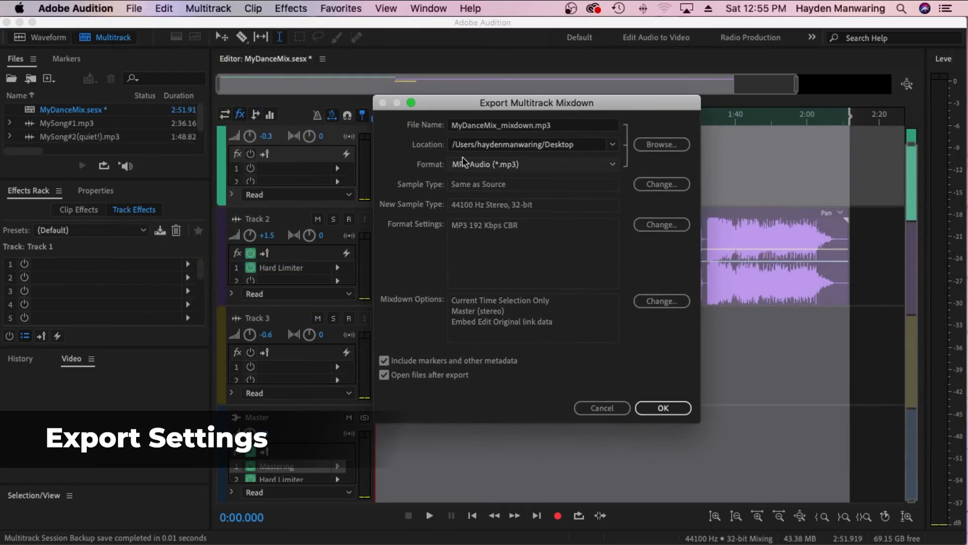
Set the mixdown to save on the Desktop as MyDanceMix_mixdown.mp3 in MP3 Audio format.
{"action": "left_click", "coordinate": [472, 125]}
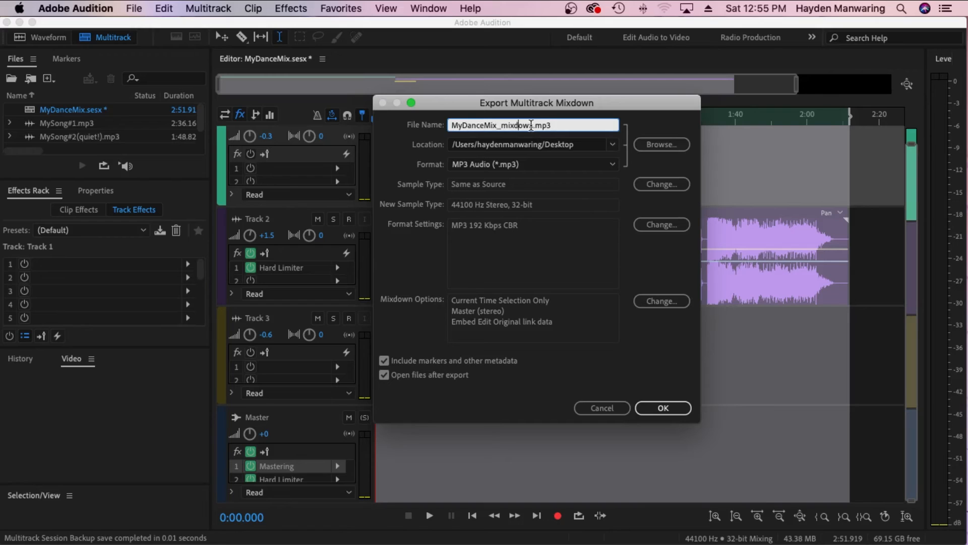
{"action": "left_click", "coordinate": [660, 146]}
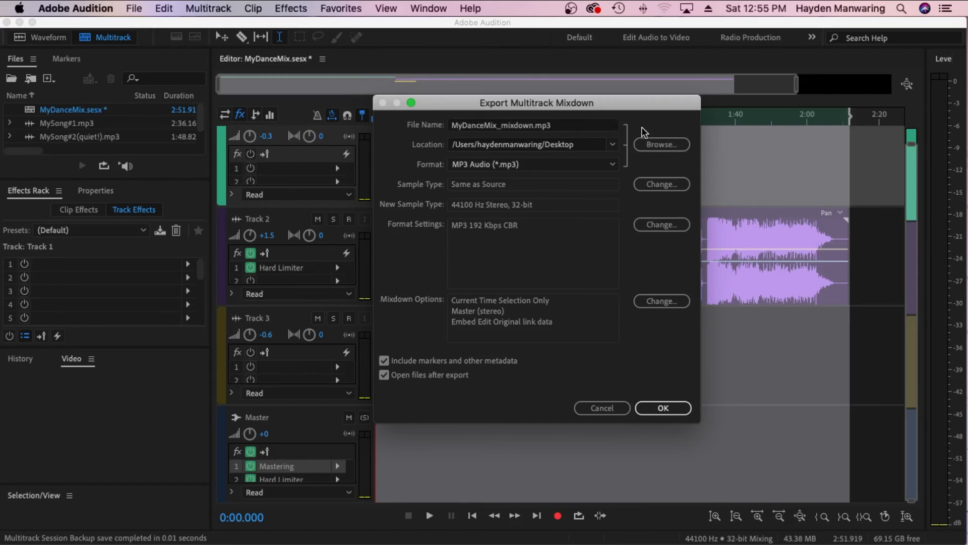
{"action": "left_click", "coordinate": [661, 145]}
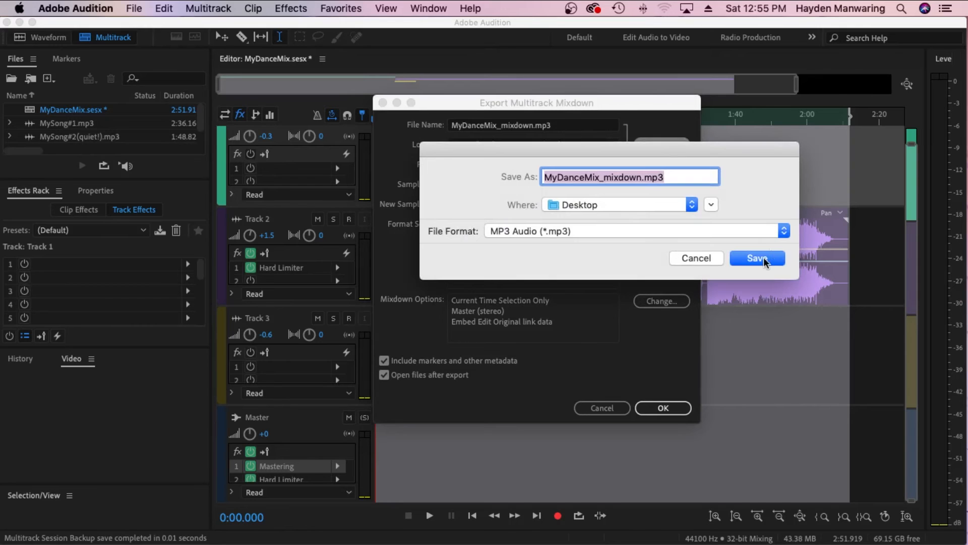
{"action": "key", "text": "Return"}
{"action": "left_click", "coordinate": [510, 167]}
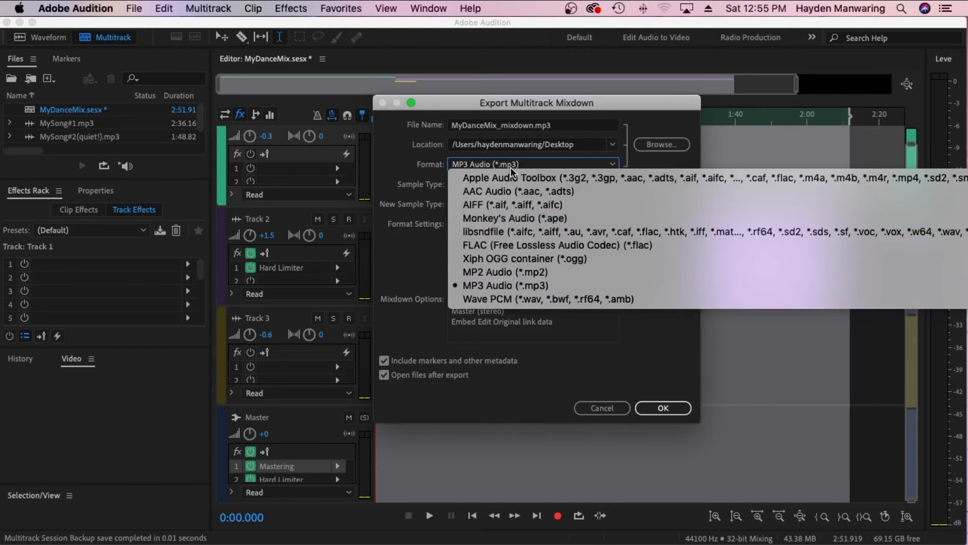
{"action": "left_click", "coordinate": [489, 283]}
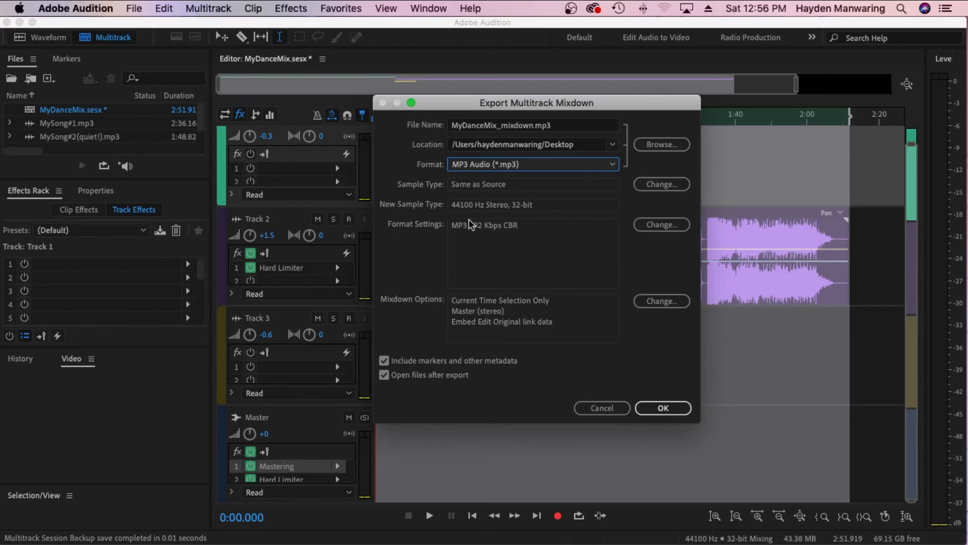
Set the MP3 bitrate to 320 Kbps (44100 Hz) and export the mixdown.
{"action": "left_click", "coordinate": [662, 224]}
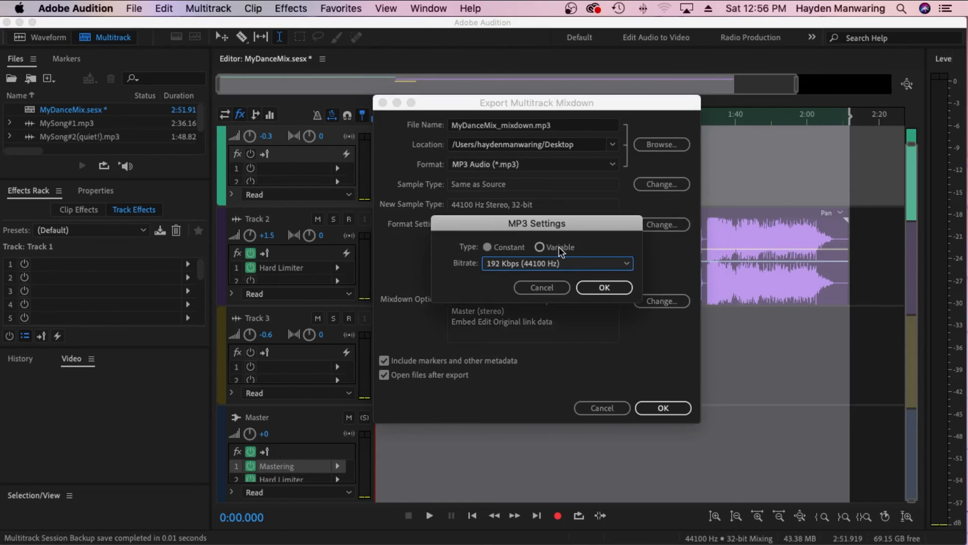
{"action": "left_click", "coordinate": [529, 263]}
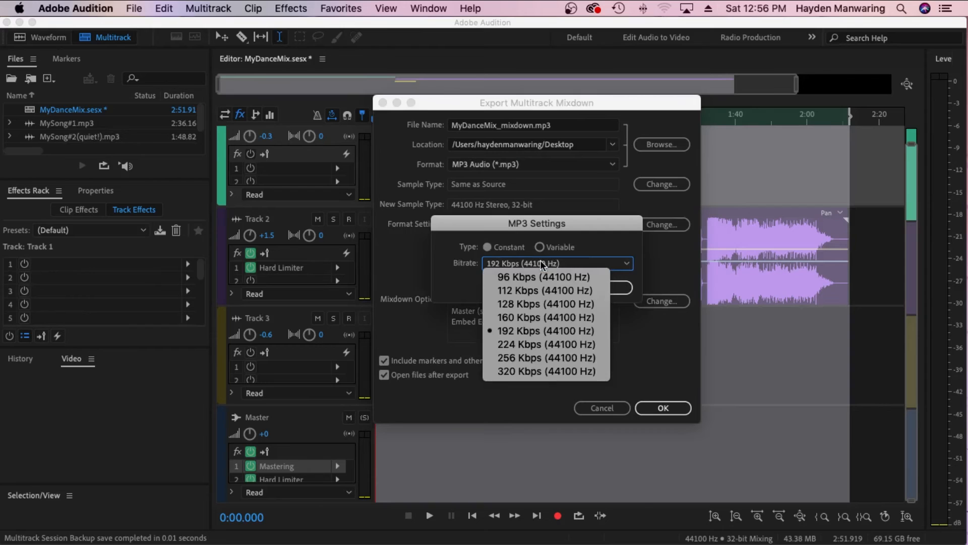
{"action": "left_click", "coordinate": [511, 373]}
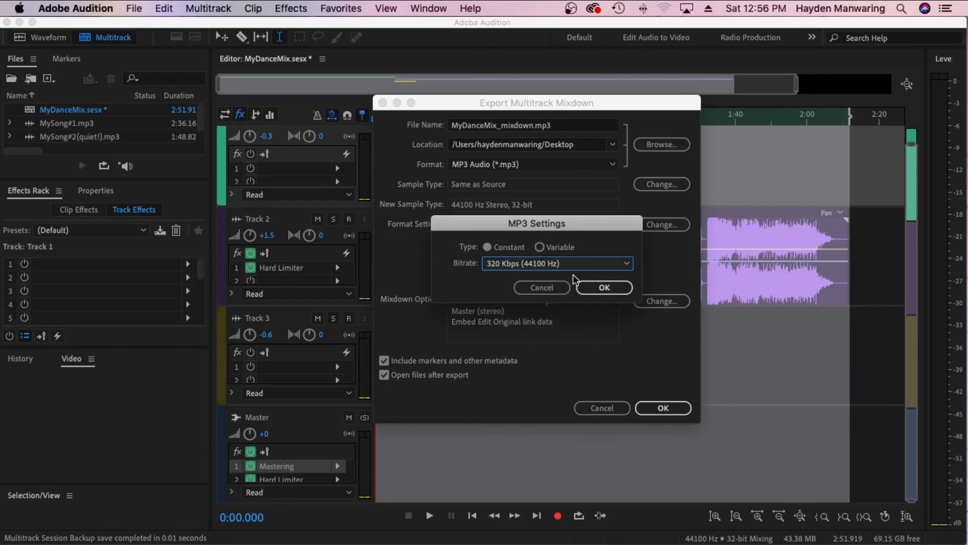
{"action": "left_click", "coordinate": [604, 288]}
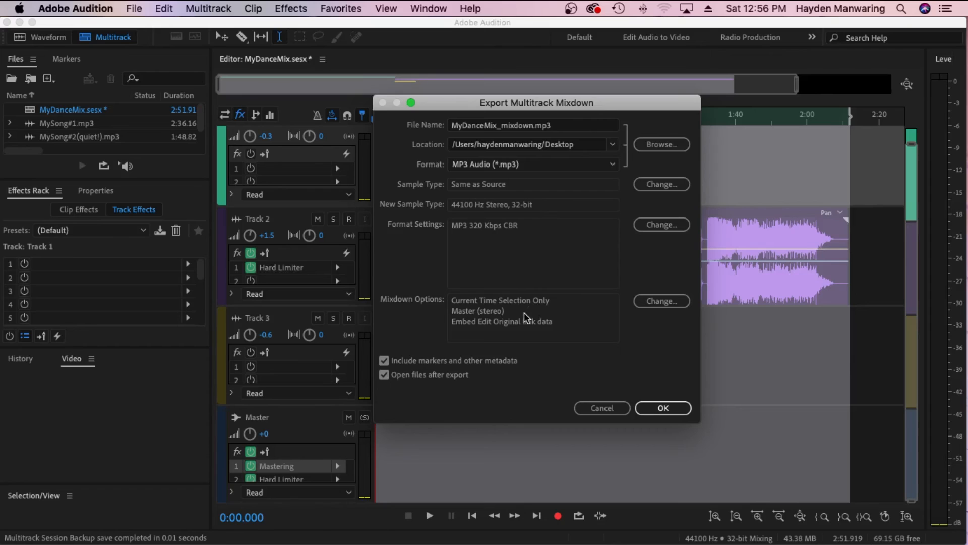
{"action": "left_click", "coordinate": [666, 408]}
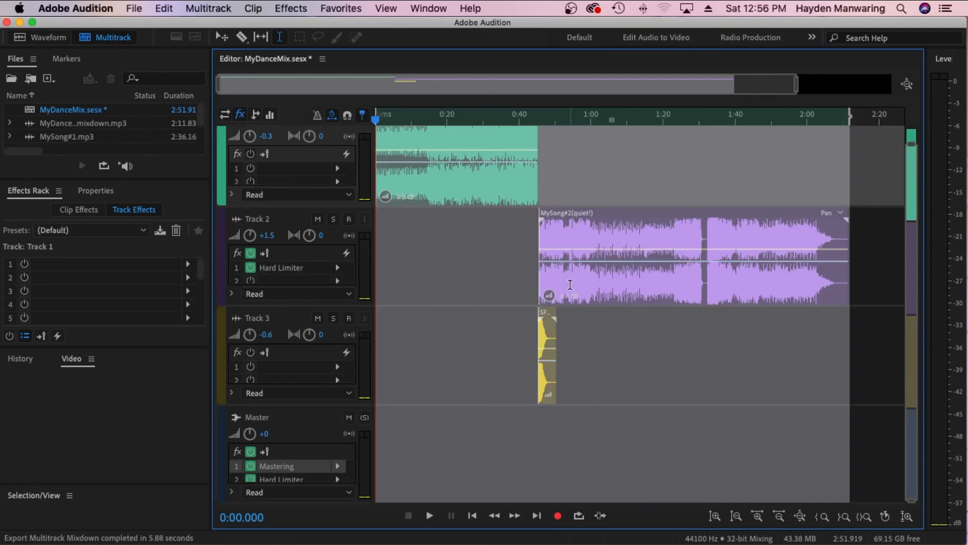
Switch to Finder, locate the exported MyDanceMix_mixdown.mp3 on the Desktop and close the window.
{"action": "left_click", "coordinate": [32, 506]}
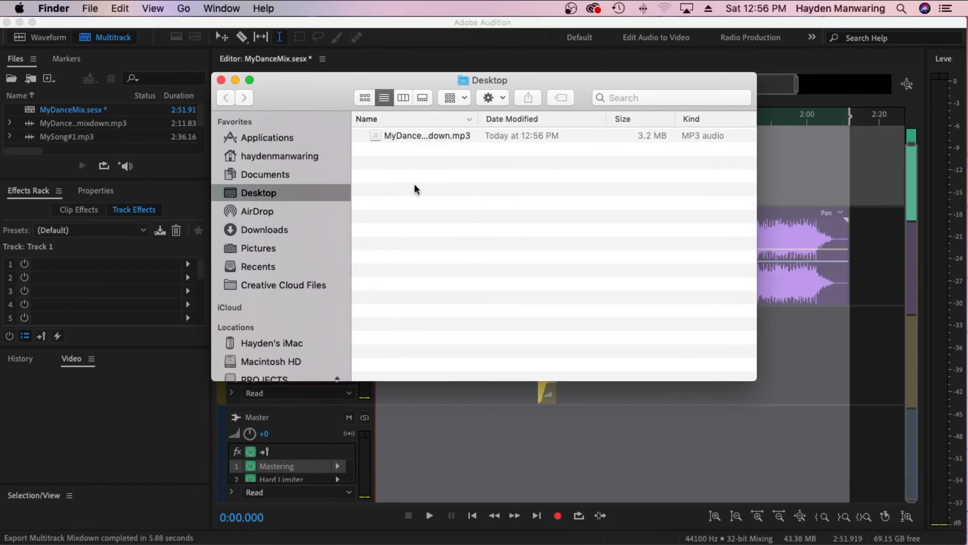
{"action": "left_click", "coordinate": [421, 138]}
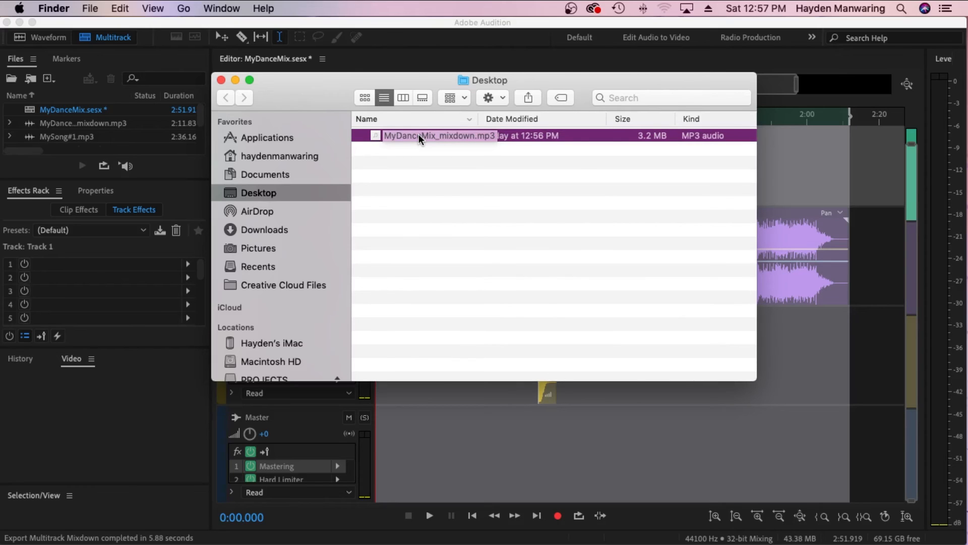
{"action": "left_click", "coordinate": [221, 80]}
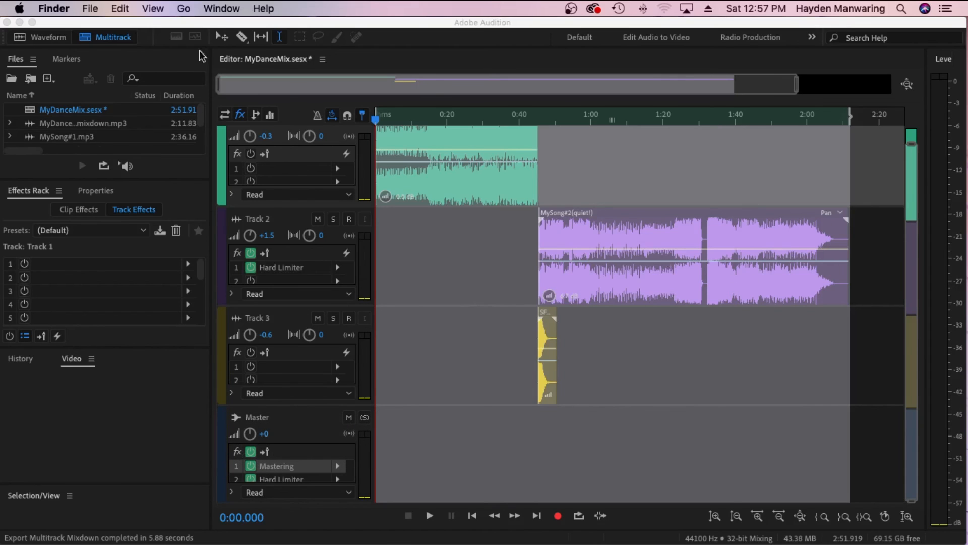
{"action": "left_click", "coordinate": [281, 40]}
{"action": "left_click", "coordinate": [135, 8]}
{"action": "mouse_move", "coordinate": [283, 261]}
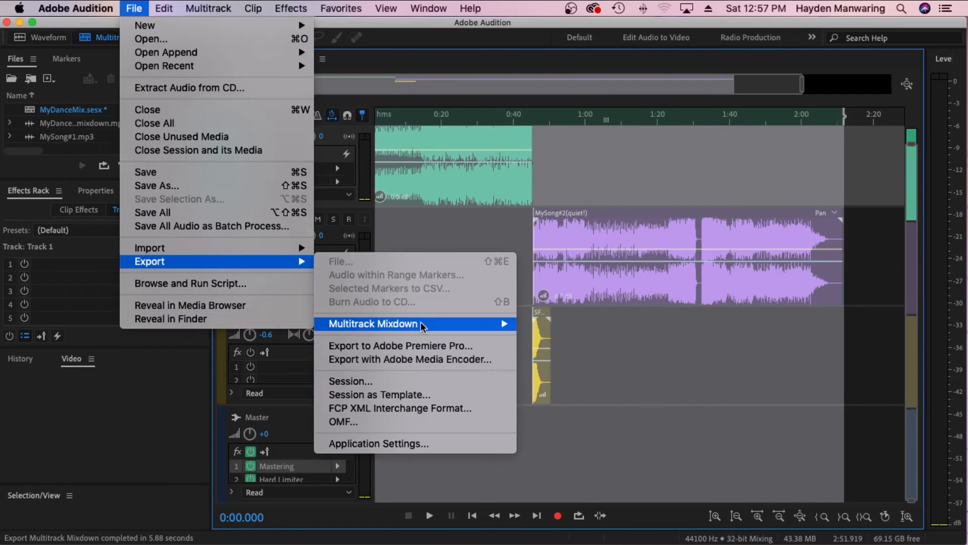
{"action": "mouse_move", "coordinate": [422, 326]}
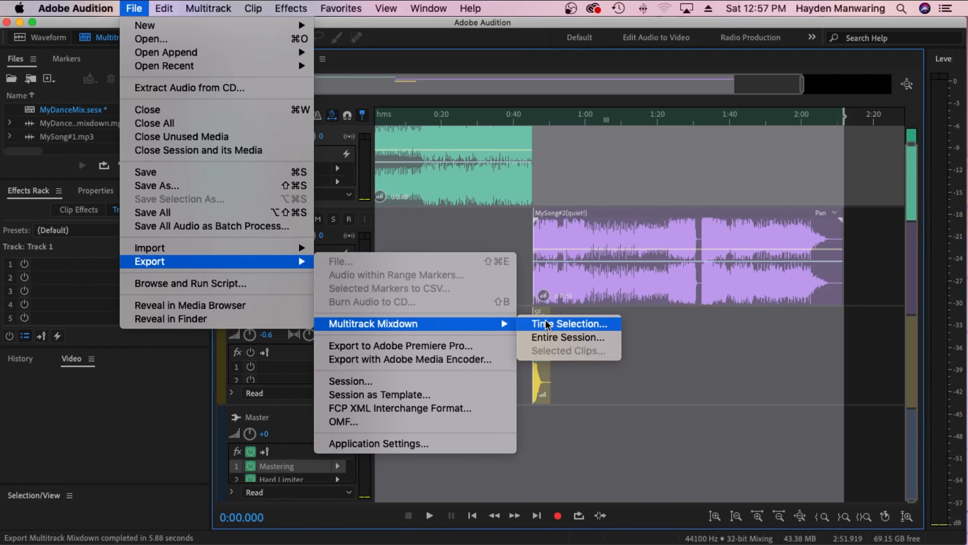
{"action": "left_click", "coordinate": [670, 401]}
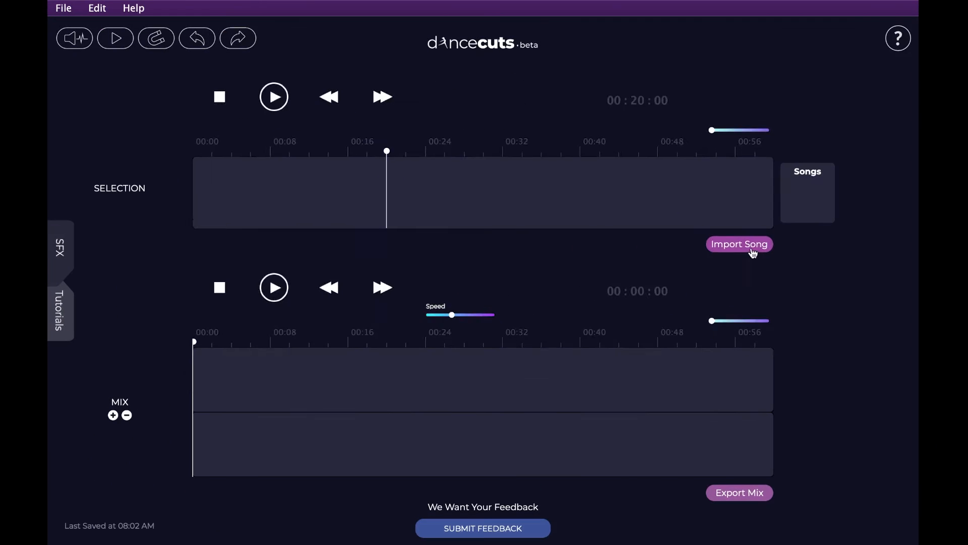
Switch to Dancecuts, import a song and place its first 24 seconds at the start of the mix.
{"action": "left_click", "coordinate": [750, 245]}
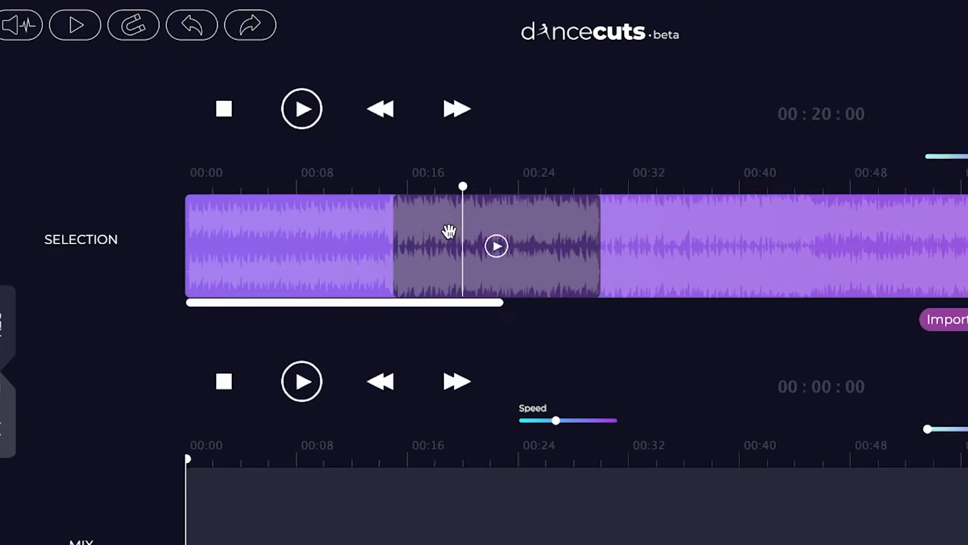
{"action": "left_click_drag", "start_coordinate": [377, 184], "coordinate": [234, 186]}
{"action": "left_click_drag", "start_coordinate": [405, 272], "coordinate": [524, 281]}
{"action": "left_click", "coordinate": [296, 265]}
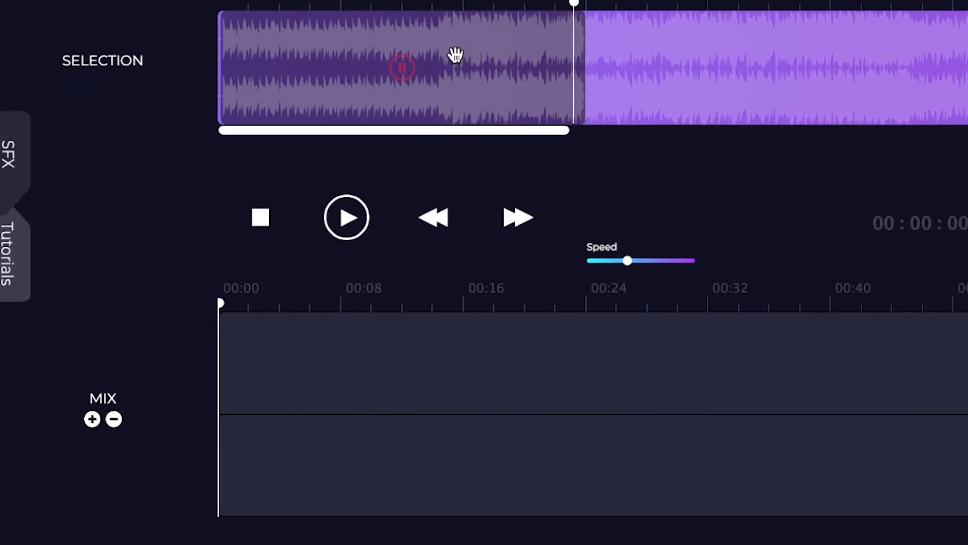
{"action": "left_click_drag", "start_coordinate": [462, 46], "coordinate": [436, 354]}
Import a second song and place its section from about 00:25 to 00:49 on the second mix track, following the first clip.
{"action": "left_click", "coordinate": [889, 221]}
{"action": "double_click", "coordinate": [350, 115]}
{"action": "left_click_drag", "start_coordinate": [368, 205], "coordinate": [485, 205]}
{"action": "left_click_drag", "start_coordinate": [610, 197], "coordinate": [720, 185]}
{"action": "left_click_drag", "start_coordinate": [651, 227], "coordinate": [640, 374]}
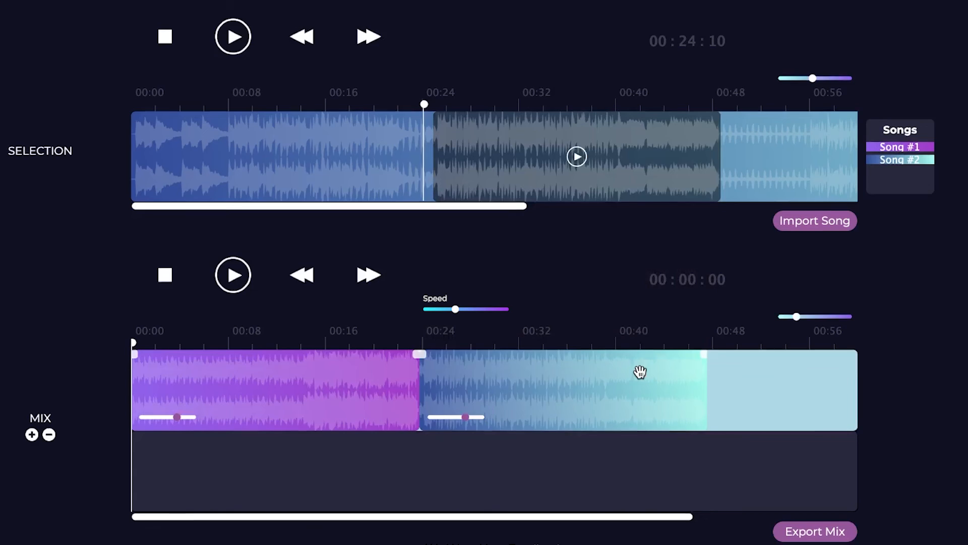
{"action": "left_click_drag", "start_coordinate": [548, 364], "coordinate": [545, 426]}
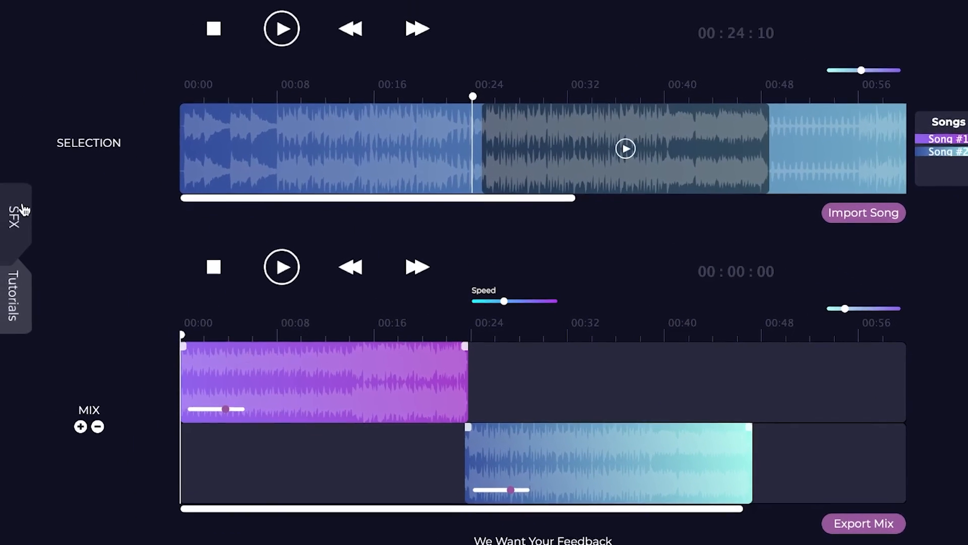
Add a sound effect from the SFX library to the first mix track at the end of the second song's clip.
{"action": "left_click", "coordinate": [15, 216]}
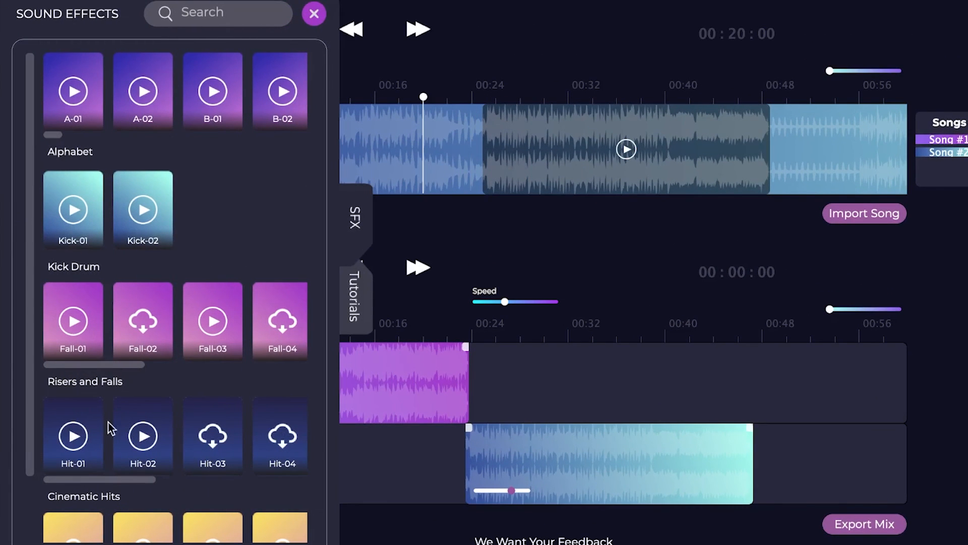
{"action": "left_click_drag", "start_coordinate": [128, 469], "coordinate": [772, 393]}
{"action": "left_click", "coordinate": [354, 217]}
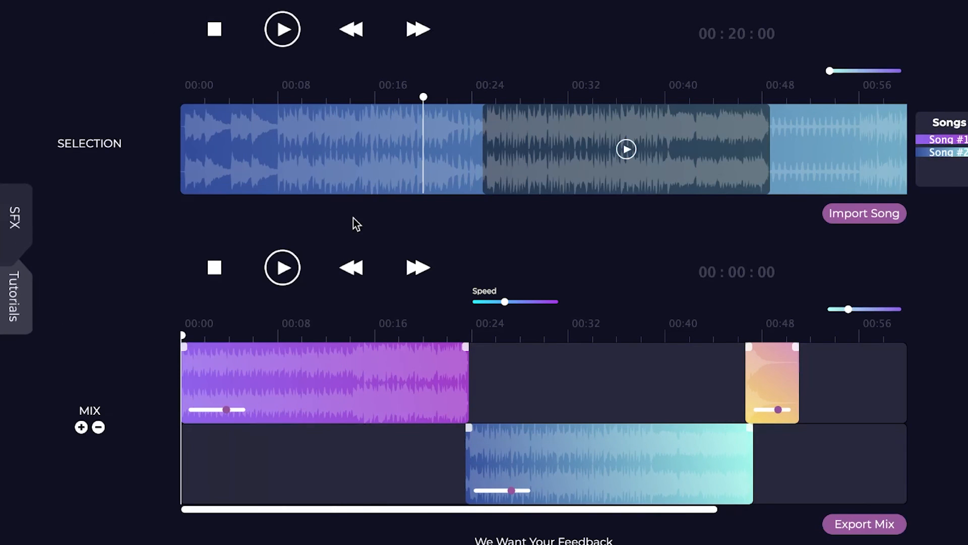
Increase the speed of the second song's clip, then preview the mix's start and skip ahead to 00:18.
{"action": "left_click_drag", "start_coordinate": [505, 302], "coordinate": [529, 304]}
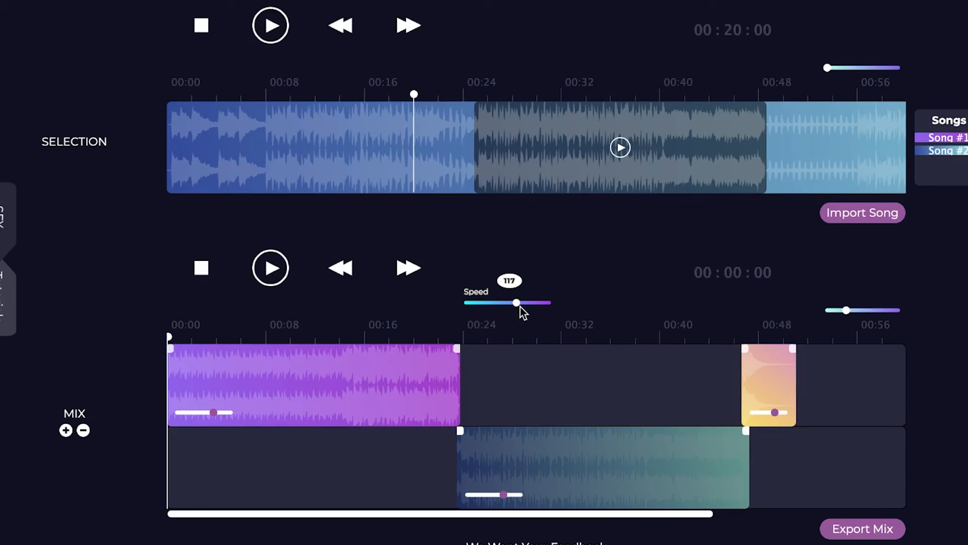
{"action": "left_click", "coordinate": [268, 268]}
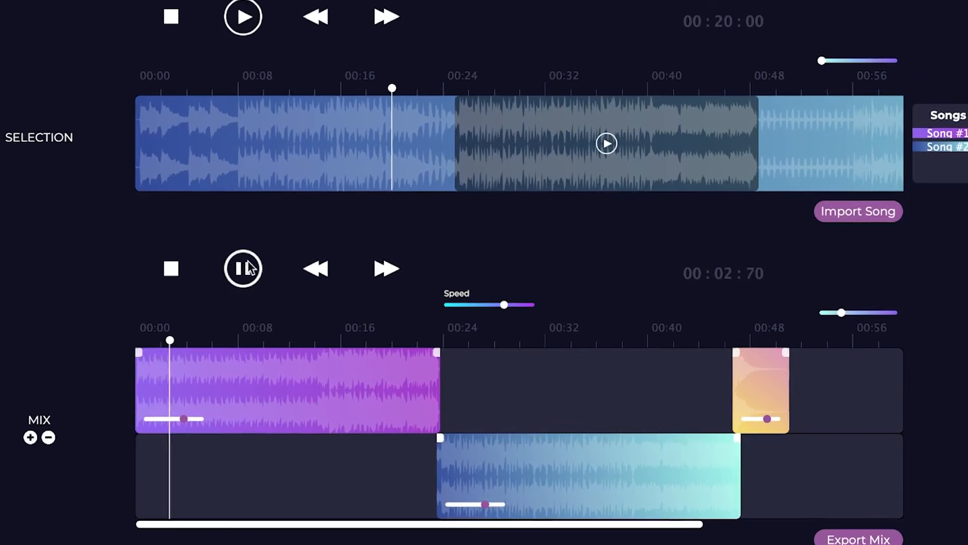
{"action": "left_click", "coordinate": [164, 269]}
{"action": "triple_click", "coordinate": [364, 272]}
{"action": "double_click", "coordinate": [364, 271]}
{"action": "triple_click", "coordinate": [366, 270]}
{"action": "left_click", "coordinate": [367, 270]}
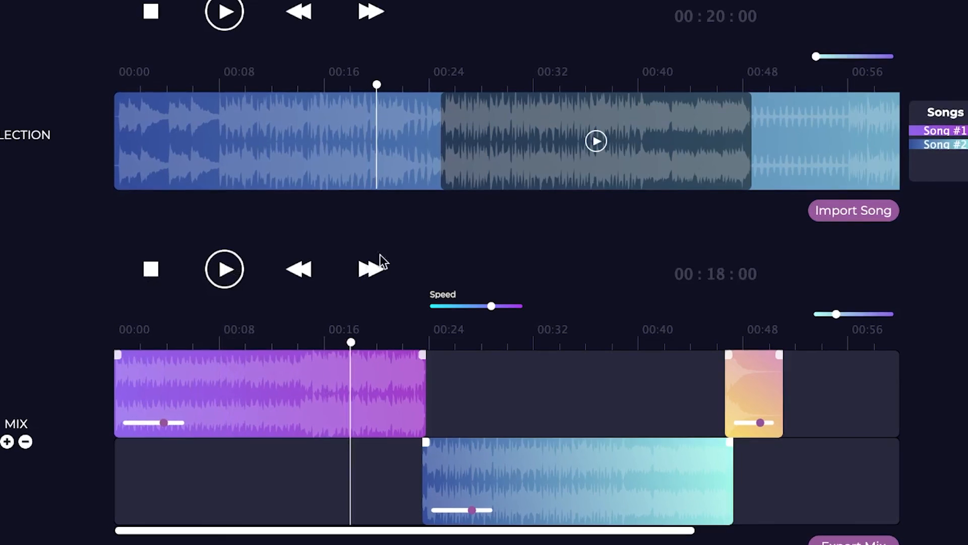
Place Song #1's section from about 00:27 to 00:42 on the second mix track, after the second song's clip.
{"action": "left_click", "coordinate": [942, 131]}
{"action": "left_click_drag", "start_coordinate": [451, 159], "coordinate": [882, 509]}
{"action": "left_click_drag", "start_coordinate": [815, 466], "coordinate": [829, 465]}
{"action": "left_click_drag", "start_coordinate": [526, 523], "coordinate": [560, 523]}
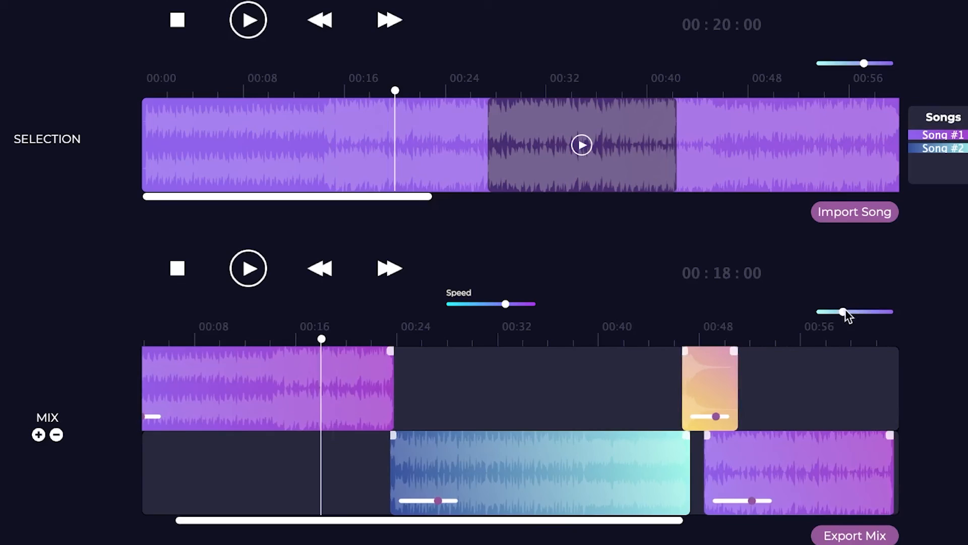
Shift the last Song #1 clip later on the second mix track so it starts near the sound effect's end.
{"action": "left_click_drag", "start_coordinate": [842, 312], "coordinate": [811, 312]}
{"action": "left_click_drag", "start_coordinate": [584, 455], "coordinate": [604, 454]}
{"action": "left_click", "coordinate": [539, 336]}
{"action": "left_click_drag", "start_coordinate": [820, 311], "coordinate": [891, 309]}
{"action": "left_click_drag", "start_coordinate": [607, 389], "coordinate": [639, 409]}
{"action": "left_click_drag", "start_coordinate": [892, 309], "coordinate": [854, 312]}
Add a short fade-out at the end of the last Song #1 clip.
{"action": "left_click", "coordinate": [770, 391]}
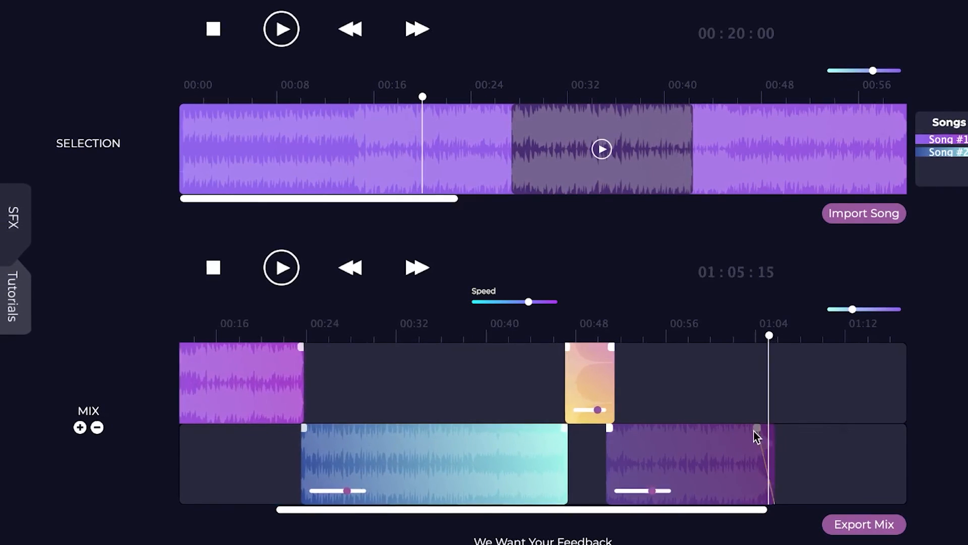
{"action": "left_click_drag", "start_coordinate": [754, 430], "coordinate": [719, 430]}
{"action": "left_click", "coordinate": [739, 379]}
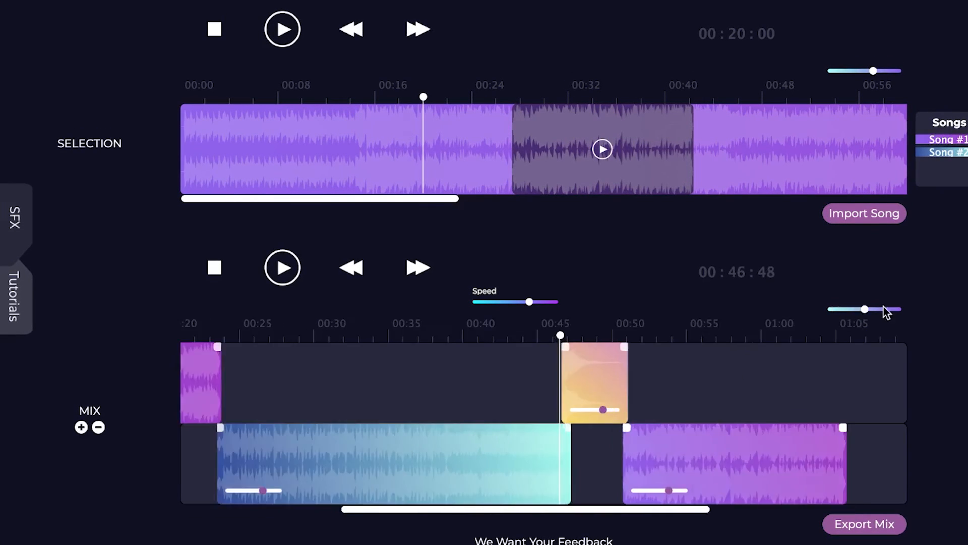
Nudge the sound effect clip slightly later on the first mix track, at the end of the second song's clip.
{"action": "left_click_drag", "start_coordinate": [884, 307], "coordinate": [891, 308]}
{"action": "left_click_drag", "start_coordinate": [616, 387], "coordinate": [639, 388]}
{"action": "left_click_drag", "start_coordinate": [557, 402], "coordinate": [566, 401]}
{"action": "left_click_drag", "start_coordinate": [761, 320], "coordinate": [731, 321]}
{"action": "left_click", "coordinate": [665, 402]}
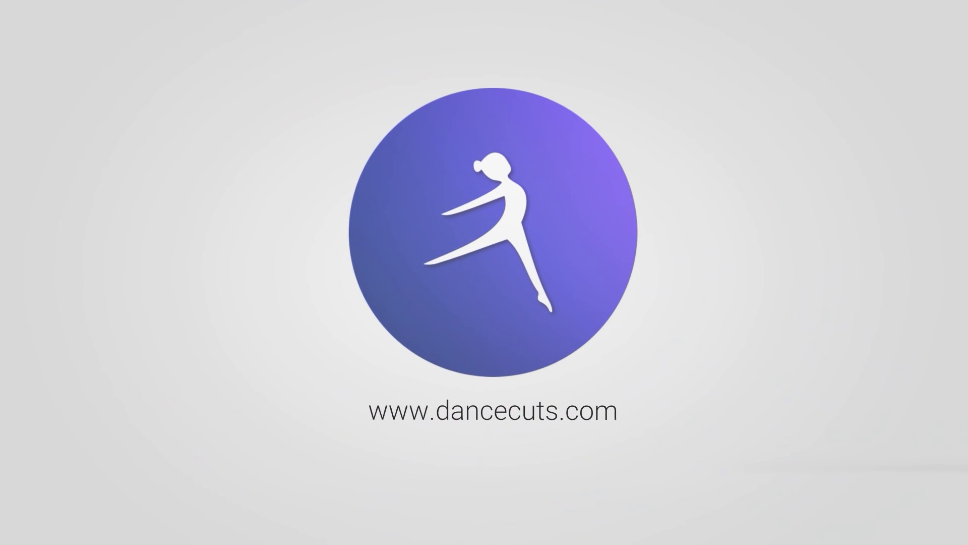